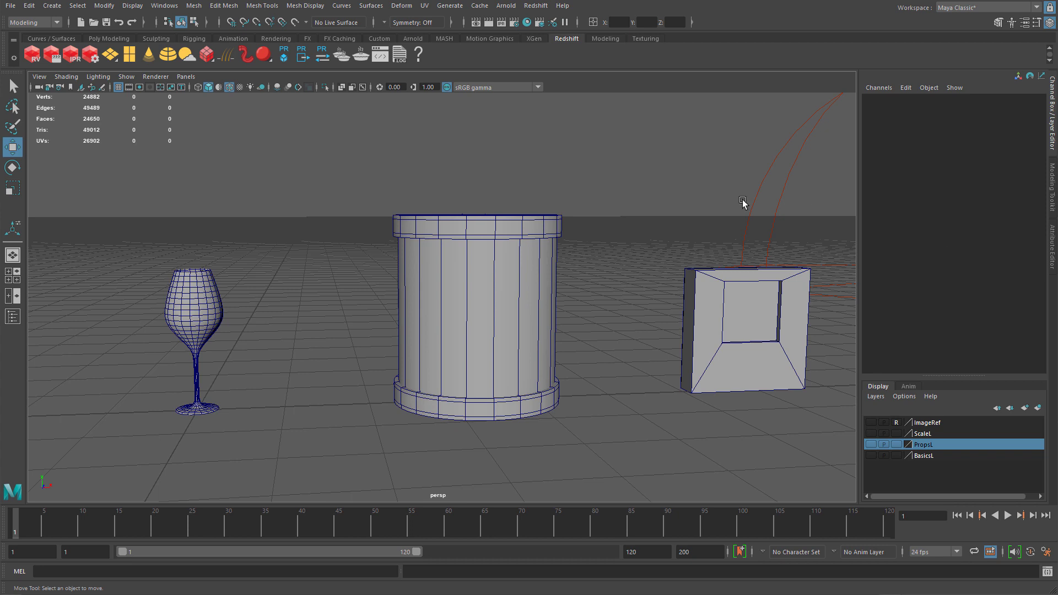
- Select the Redshift dome light, then deselect it
left_click(776, 183)
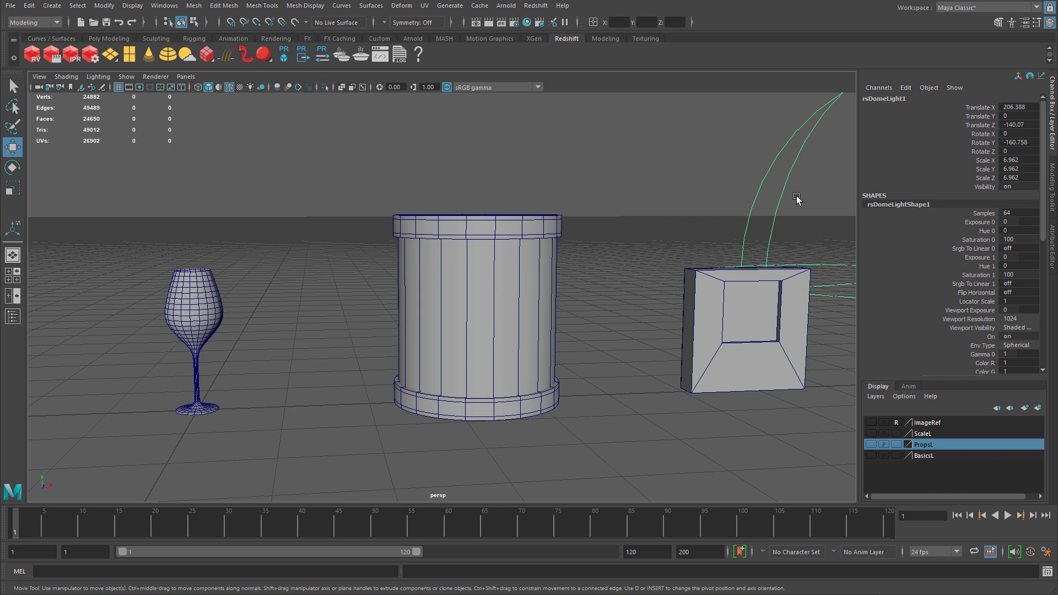
left_click(796, 198)
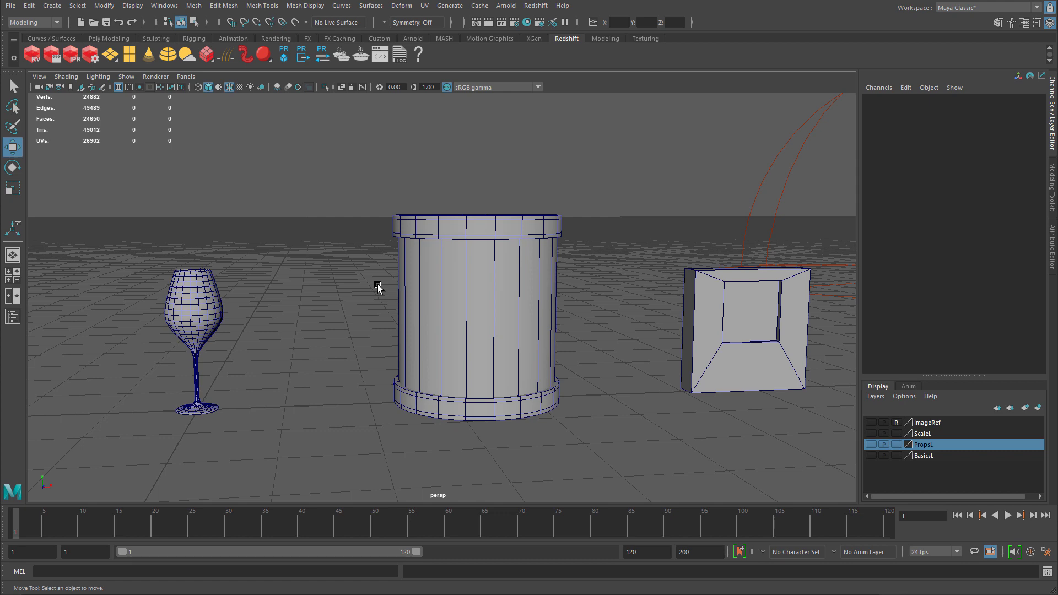
- Render frame 1 of the untextured scene in the Redshift Render View
left_click(32, 54)
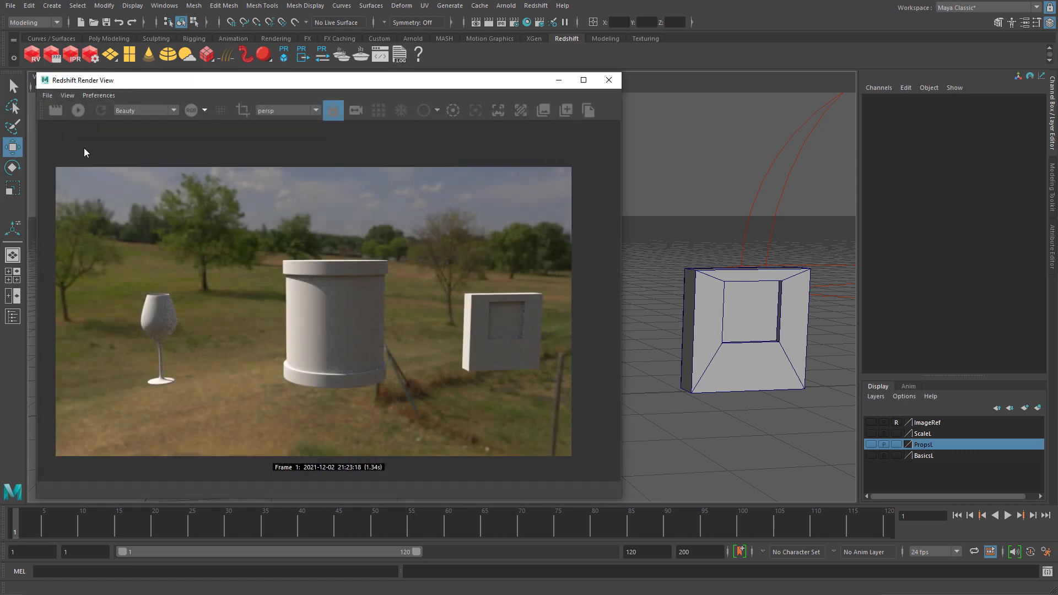
left_click(56, 110)
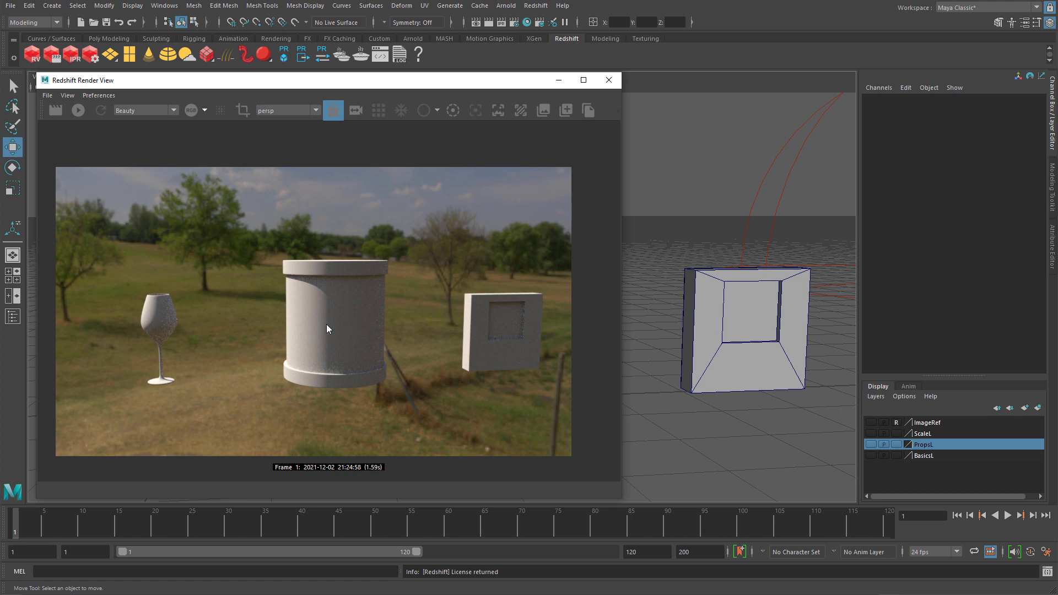
- Create a new RedshiftMaterial in Hypershade and display its node network
left_click(609, 80)
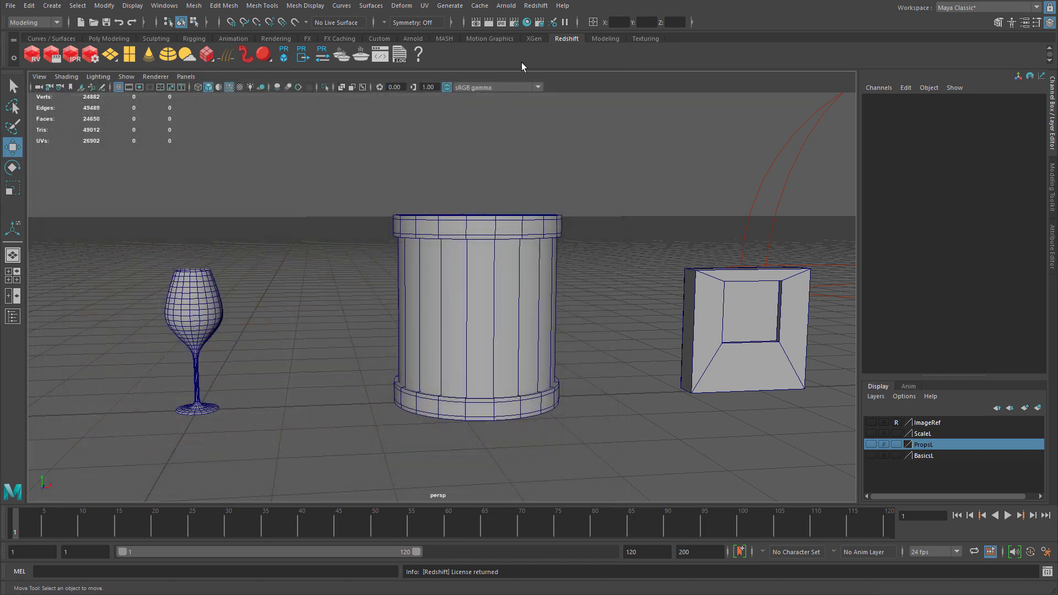
left_click(527, 22)
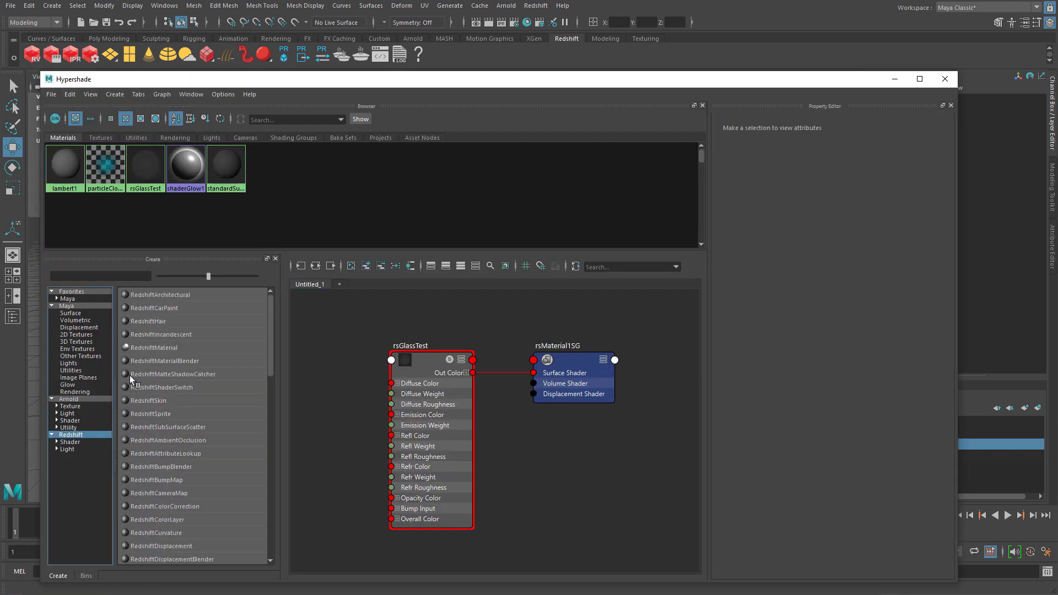
left_click(167, 348)
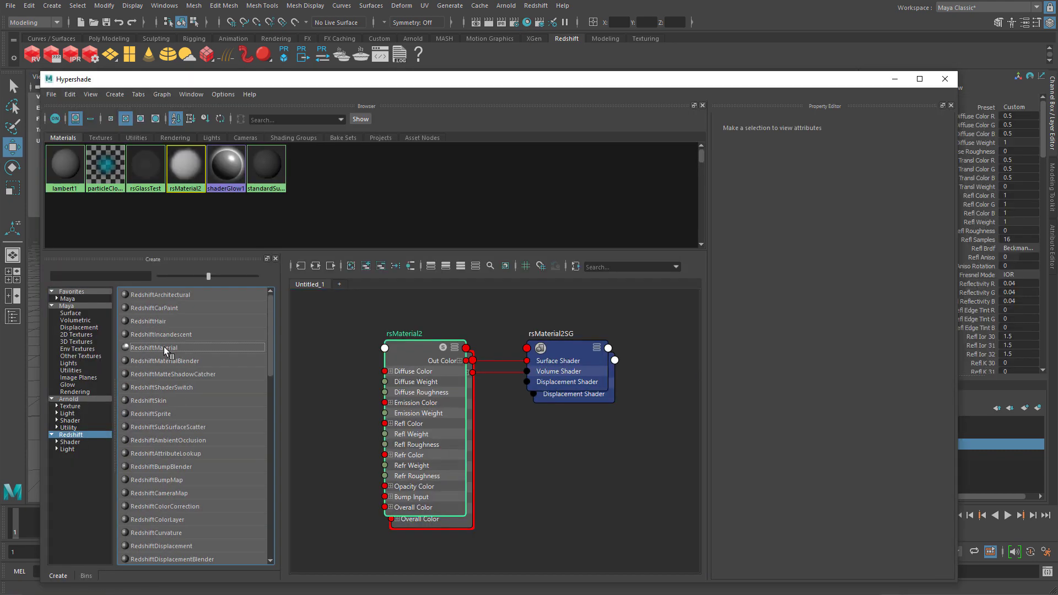
right_click(192, 180)
left_click(165, 216)
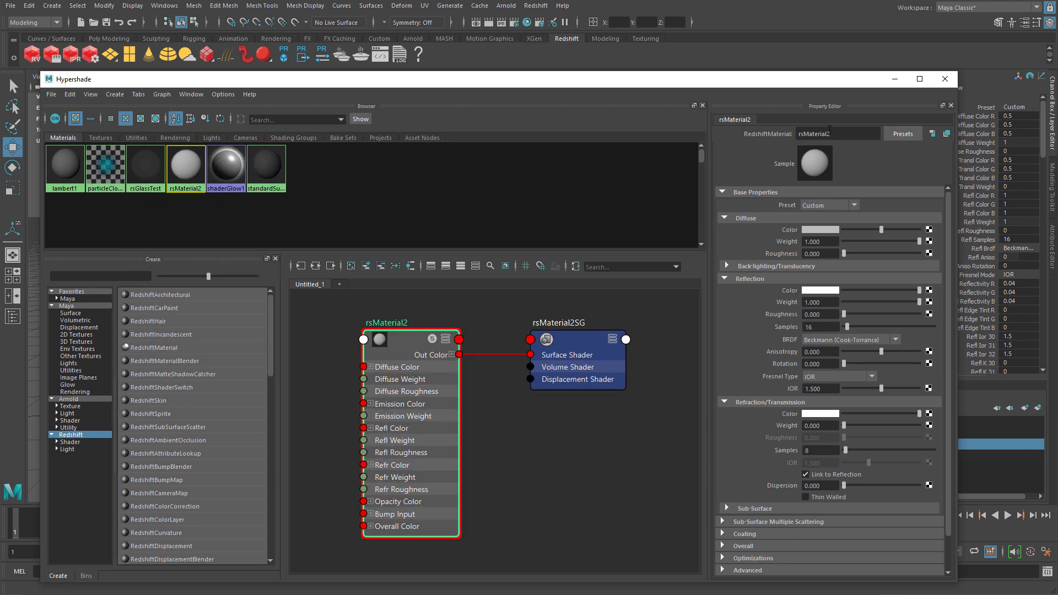
- Rename the material rsGlass and set its Reflection BRDF to GGX
left_click(813, 132)
double_click(812, 133)
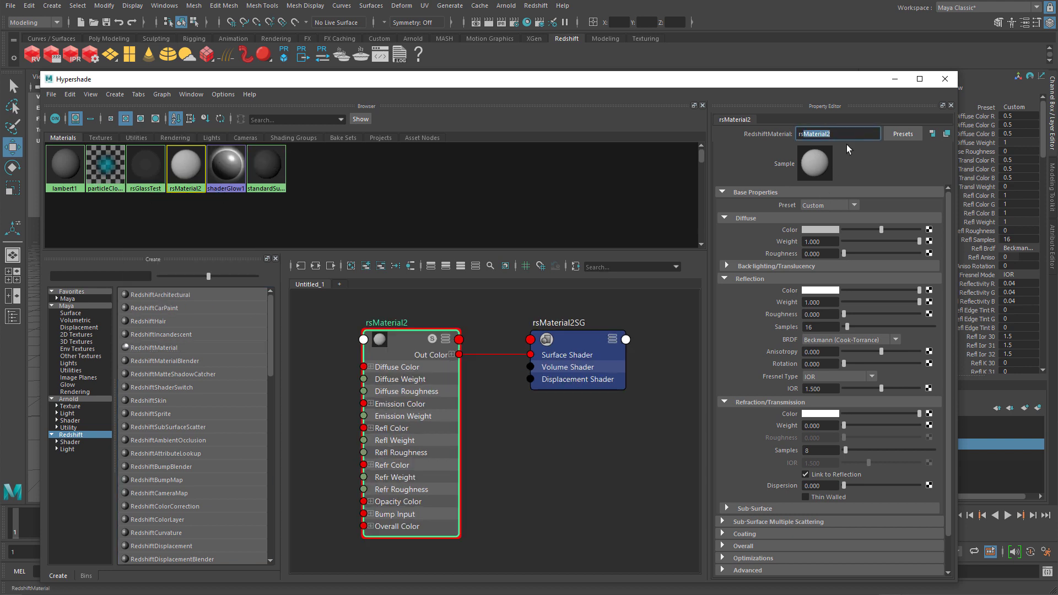
type("rsGlass")
key("Return")
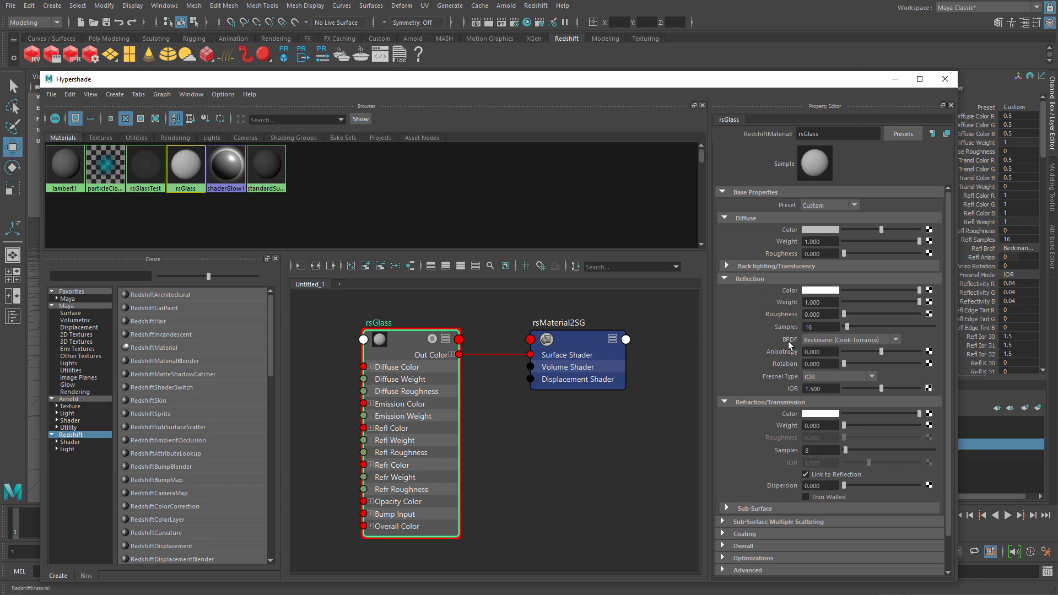
left_click(821, 340)
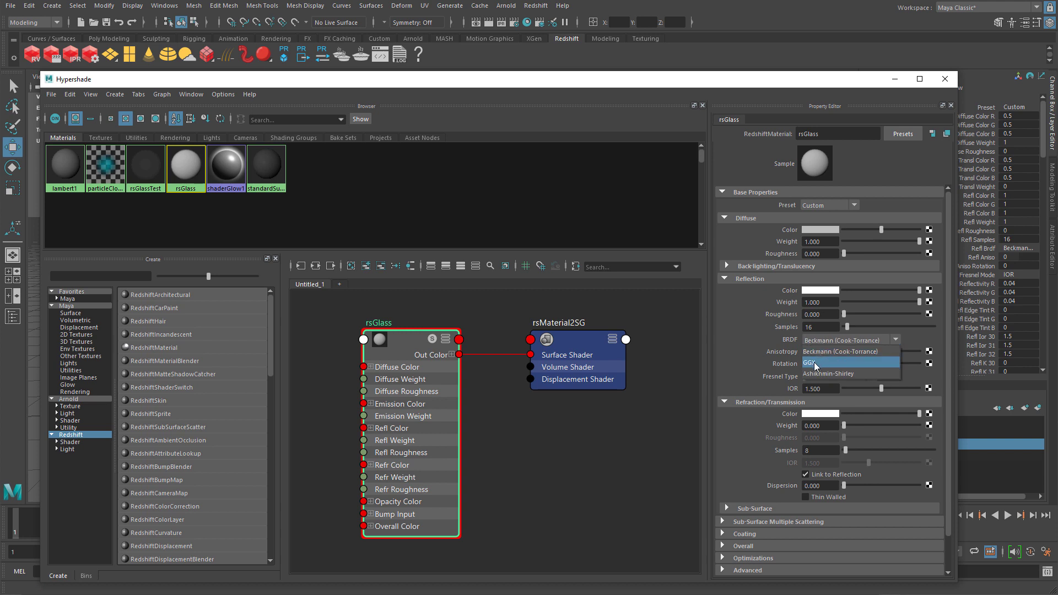
left_click(815, 364)
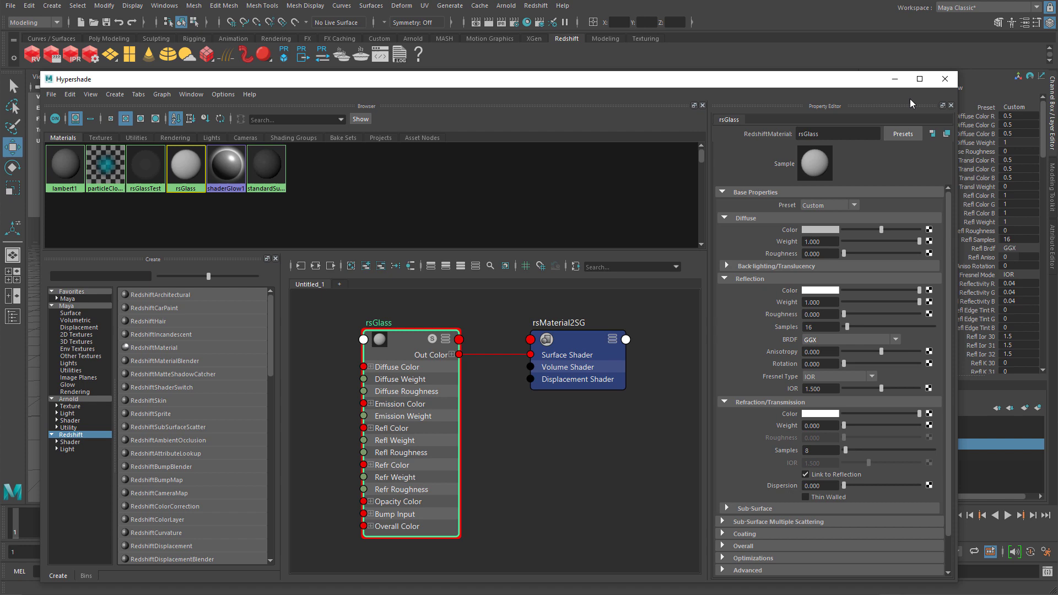
- Assign rsGlass to the framed wine glass and start a Redshift IPR render
left_click(945, 80)
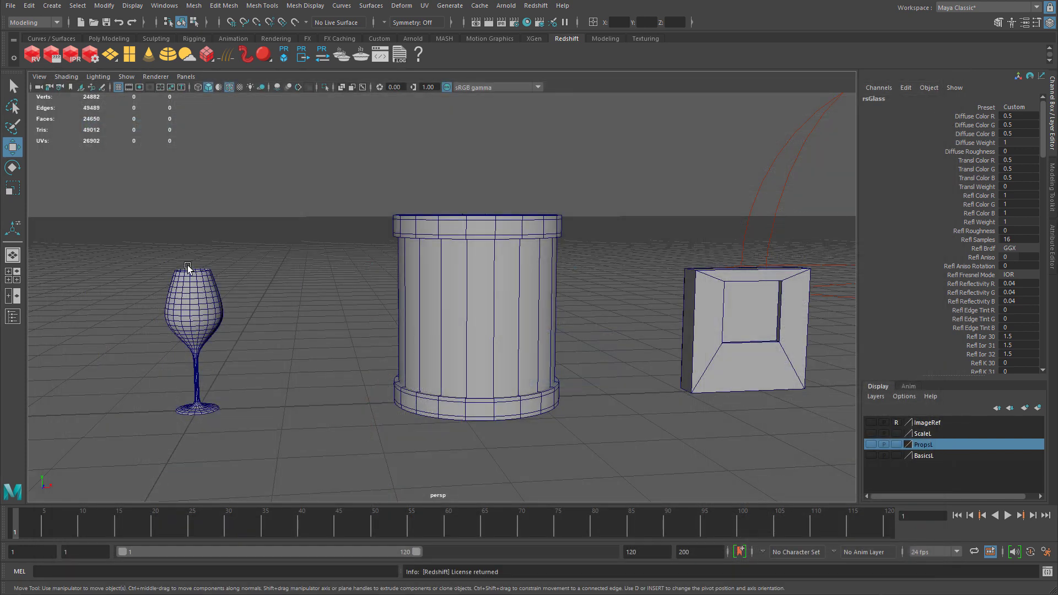
left_click(210, 302)
key("f")
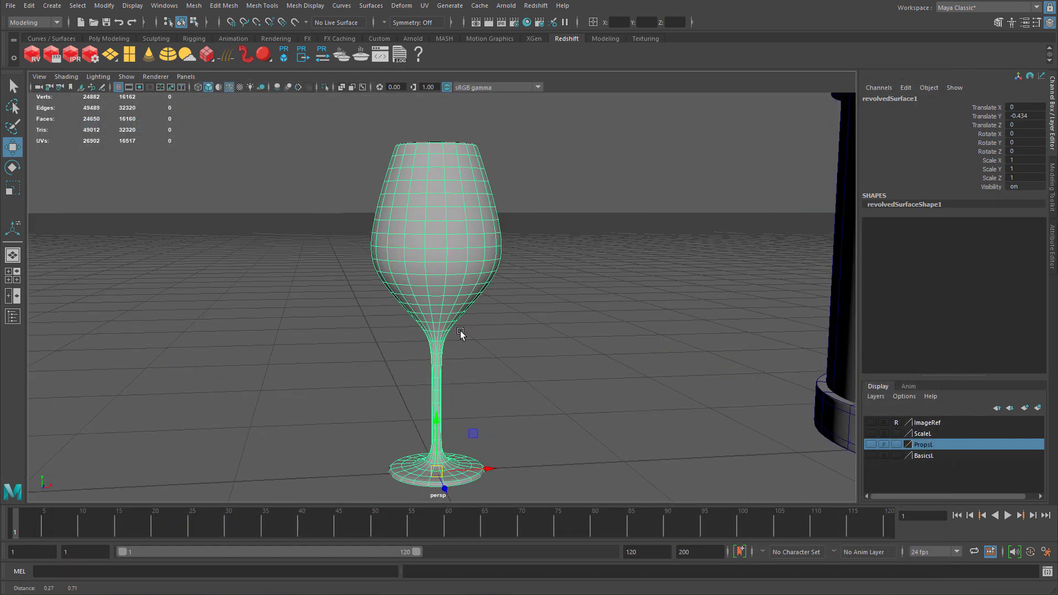
right_click(440, 157)
mouse_move(446, 462)
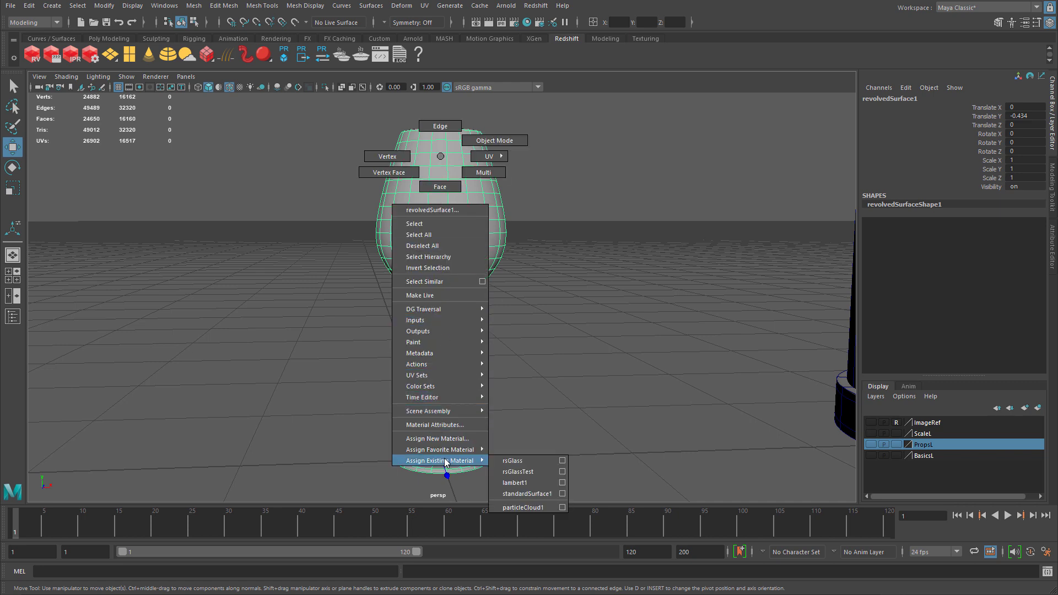
left_click(516, 467)
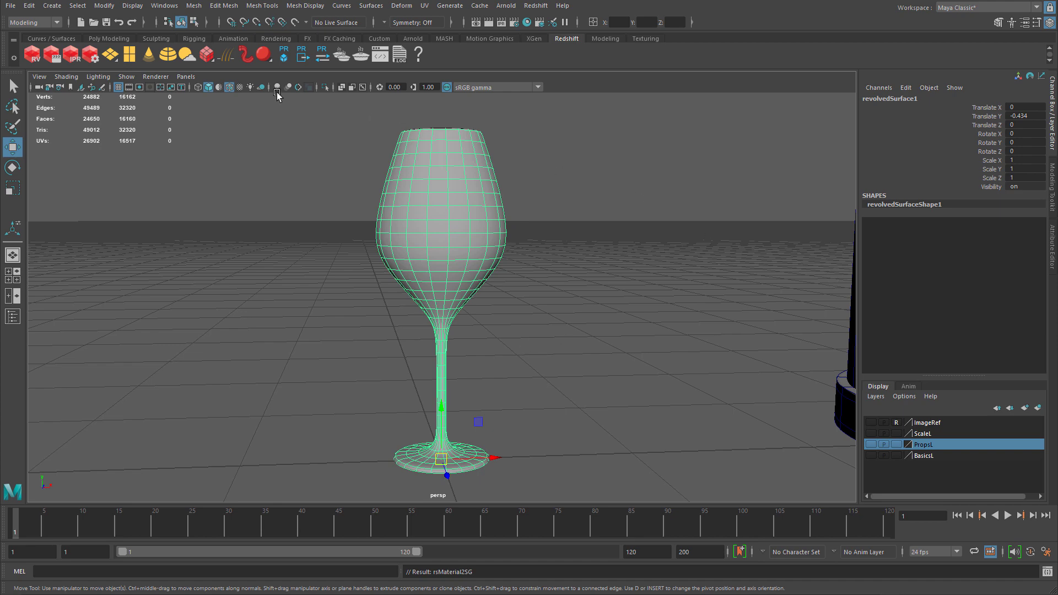
left_click(31, 54)
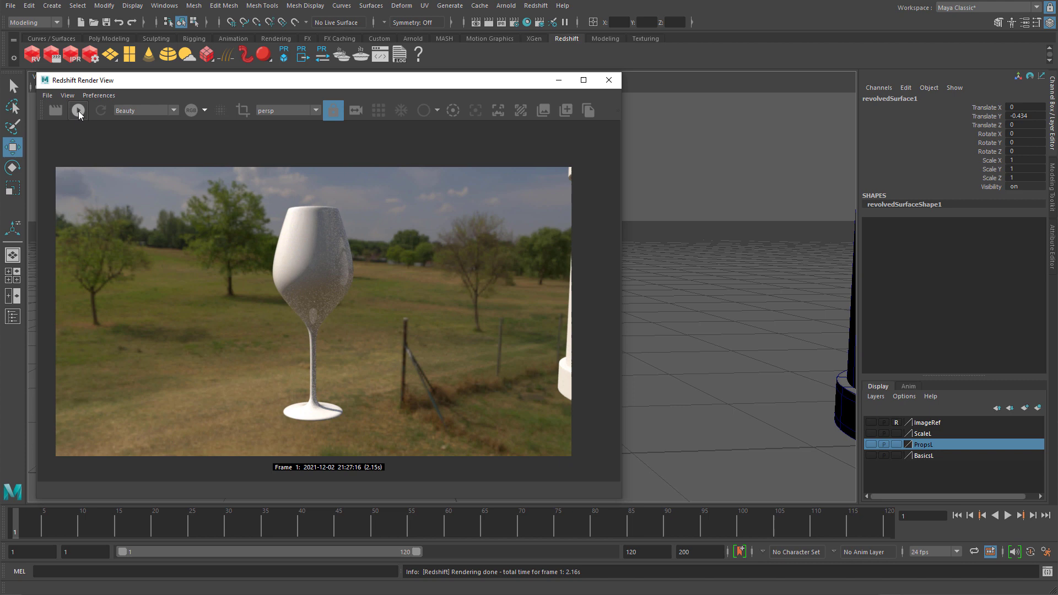
left_click(78, 111)
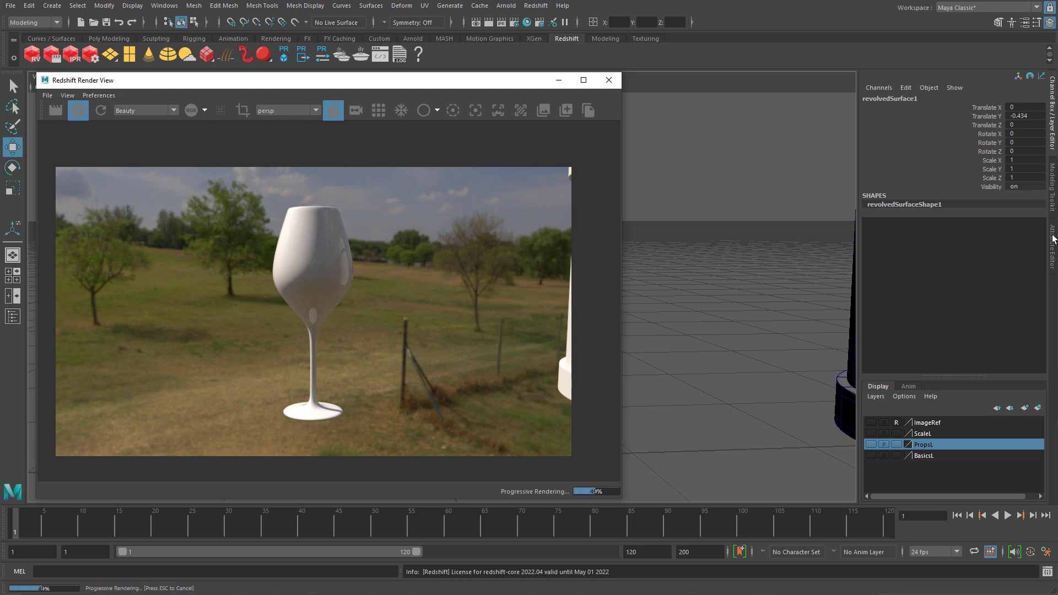
- Show rsGlass attributes at Refraction/Transmission beside the repositioned render window
left_click(1053, 238)
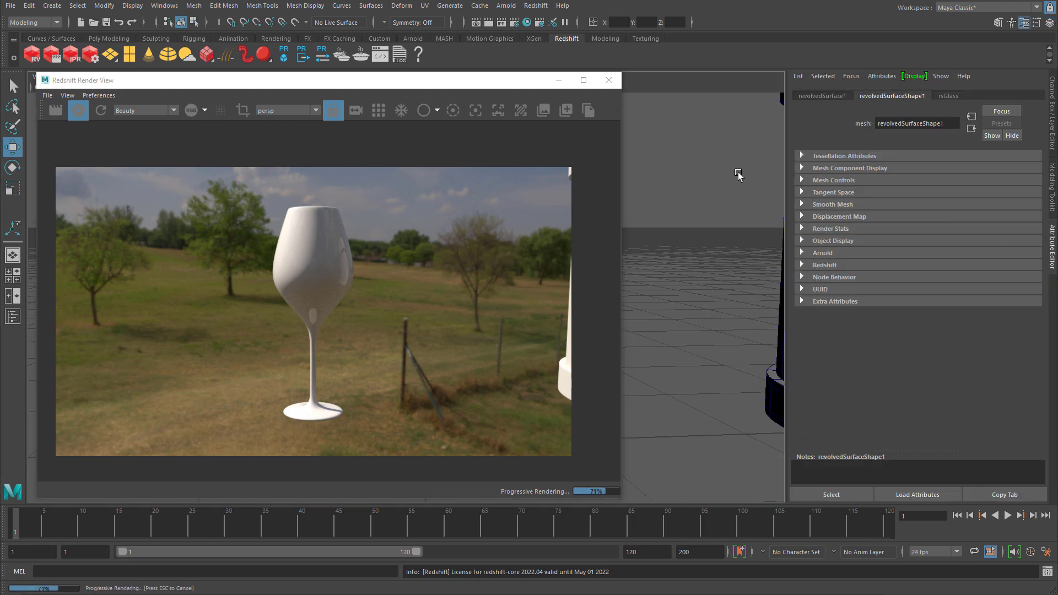
left_click_drag(508, 83, 487, 95)
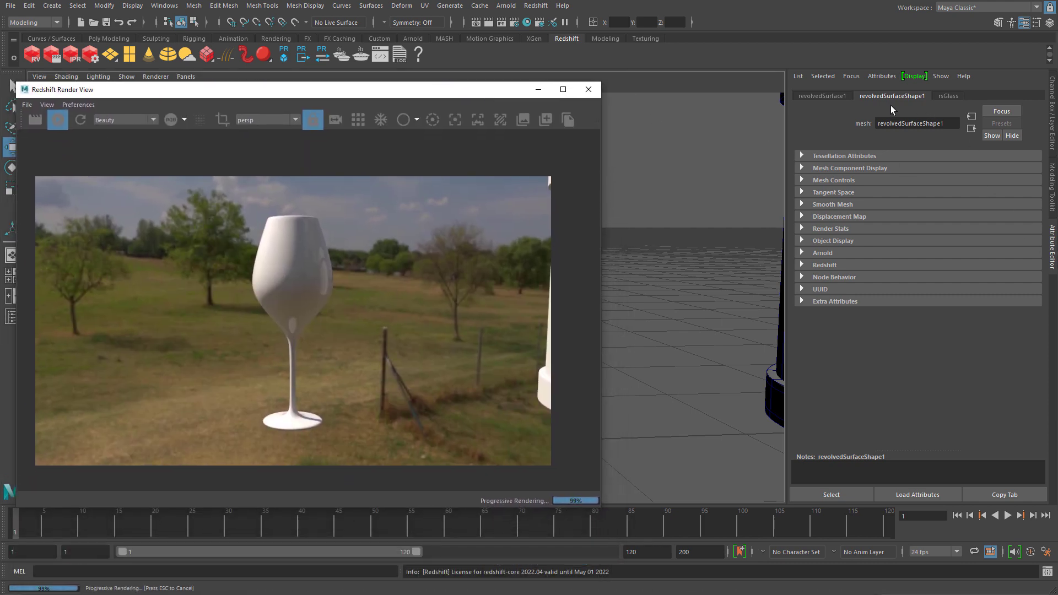
left_click(951, 98)
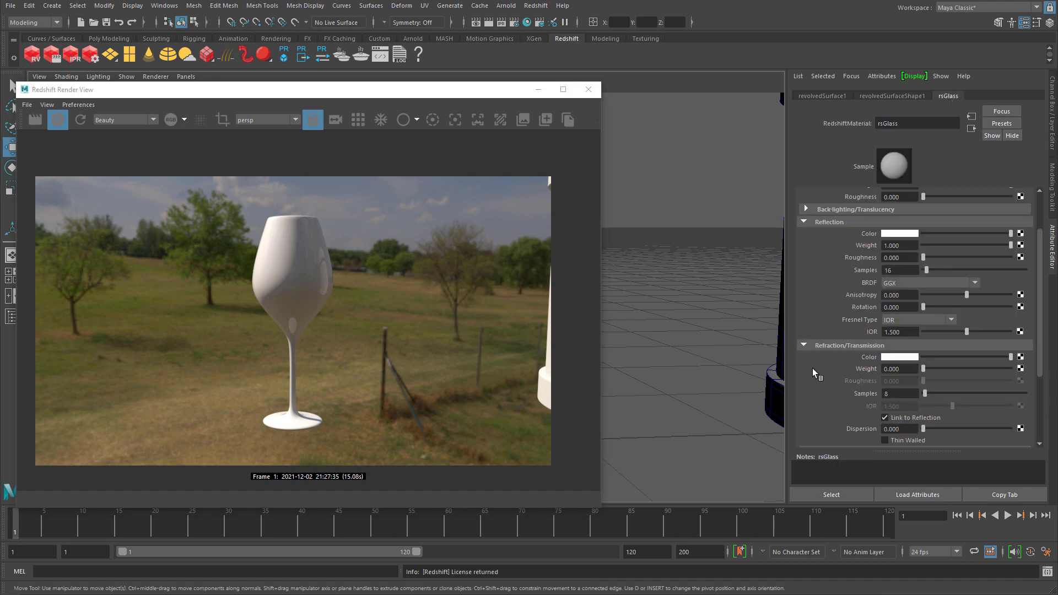
scroll(696, 361, "up", 3)
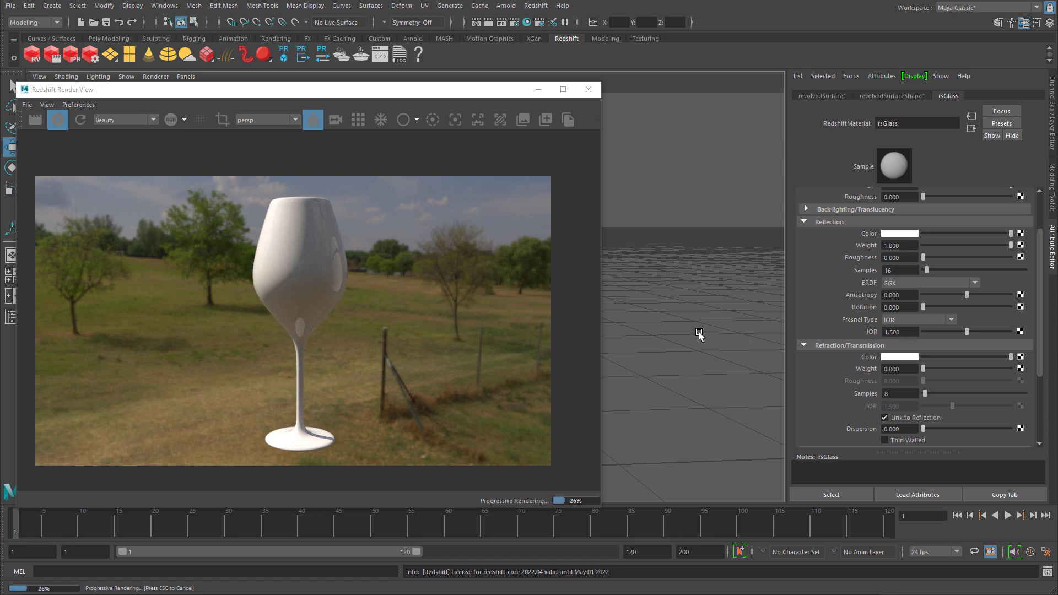
scroll(870, 314, "down", 4)
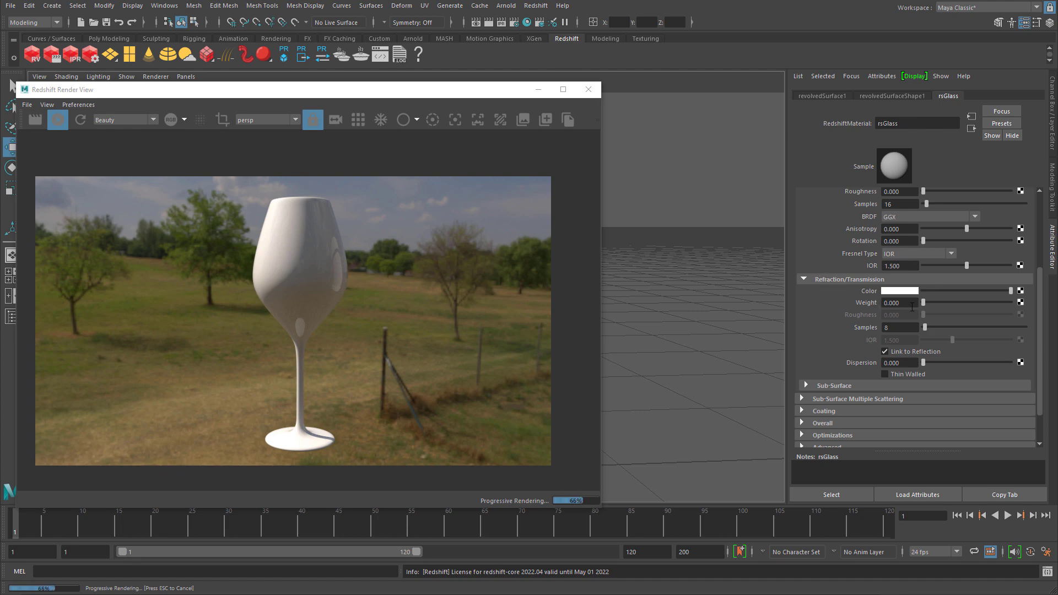
- Try rsGlass refraction weights of 0.1, 1.0 and 0.8
left_click(911, 305)
double_click(911, 305)
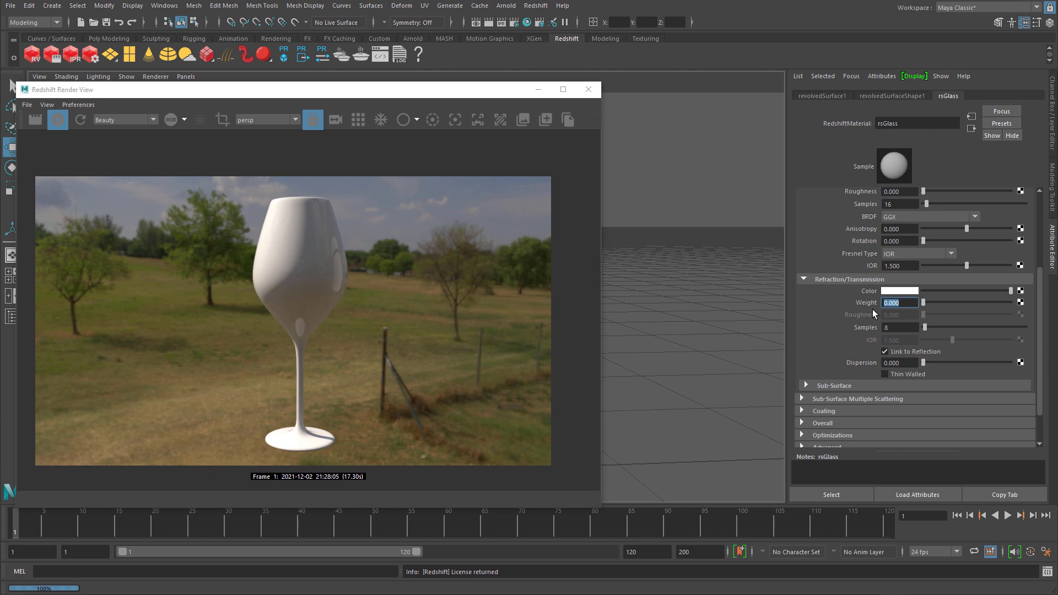
type(".1")
key("Return")
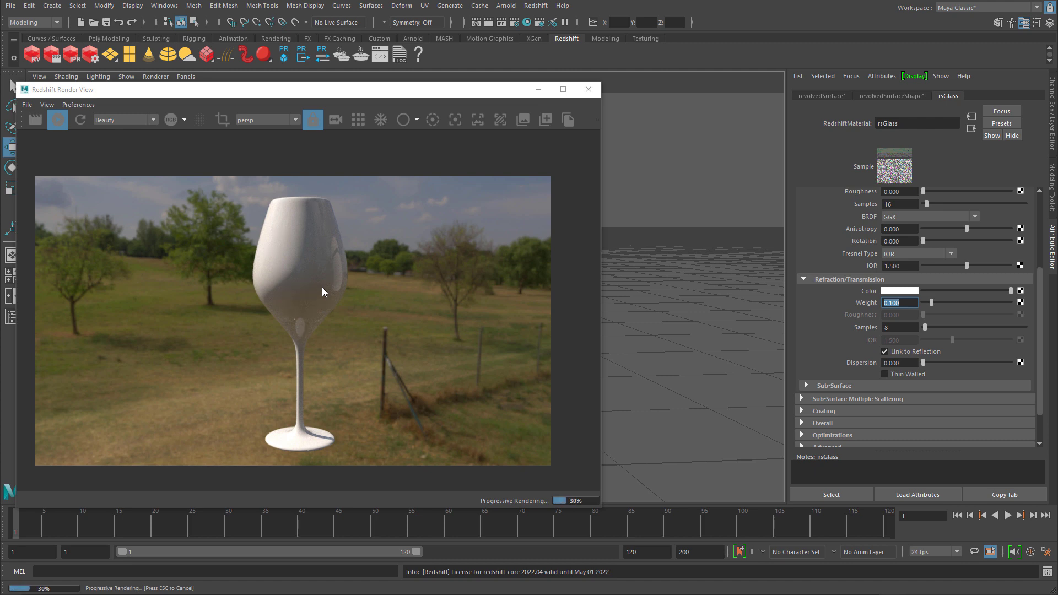
type("1")
key("Return")
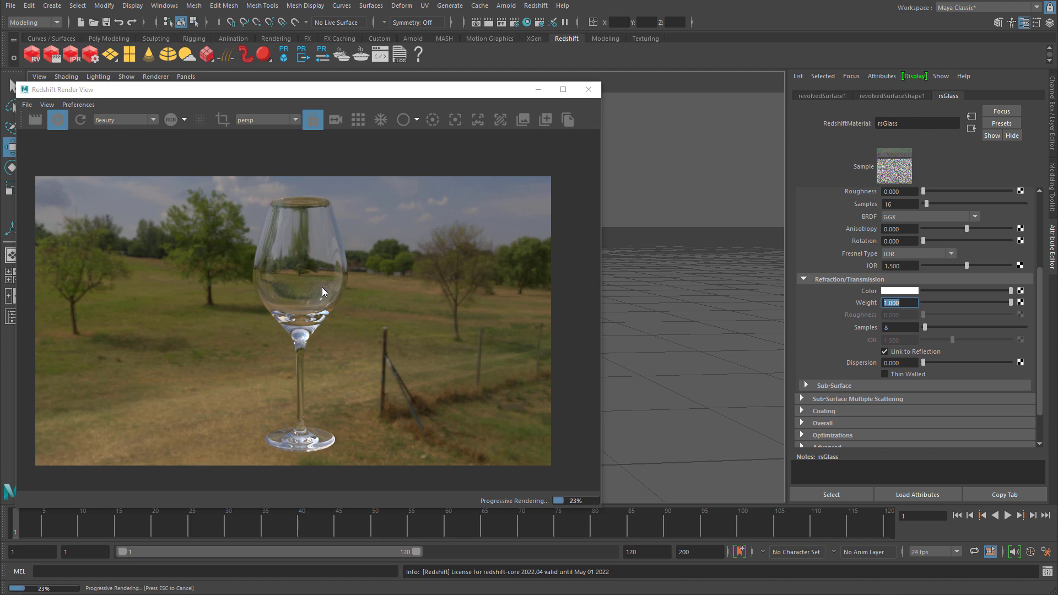
type("0.8")
key("Return")
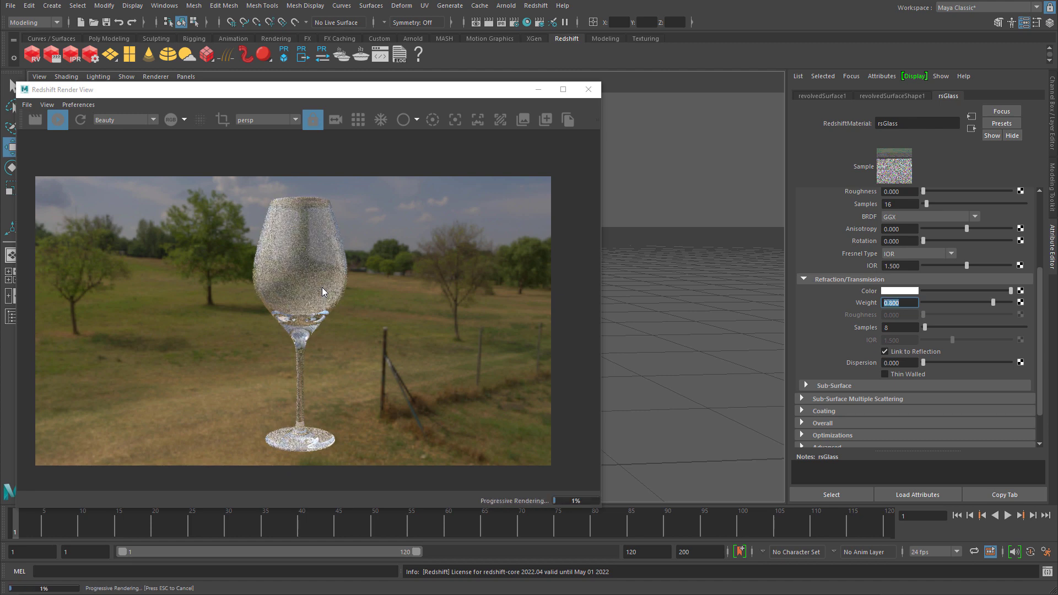
left_click(683, 273)
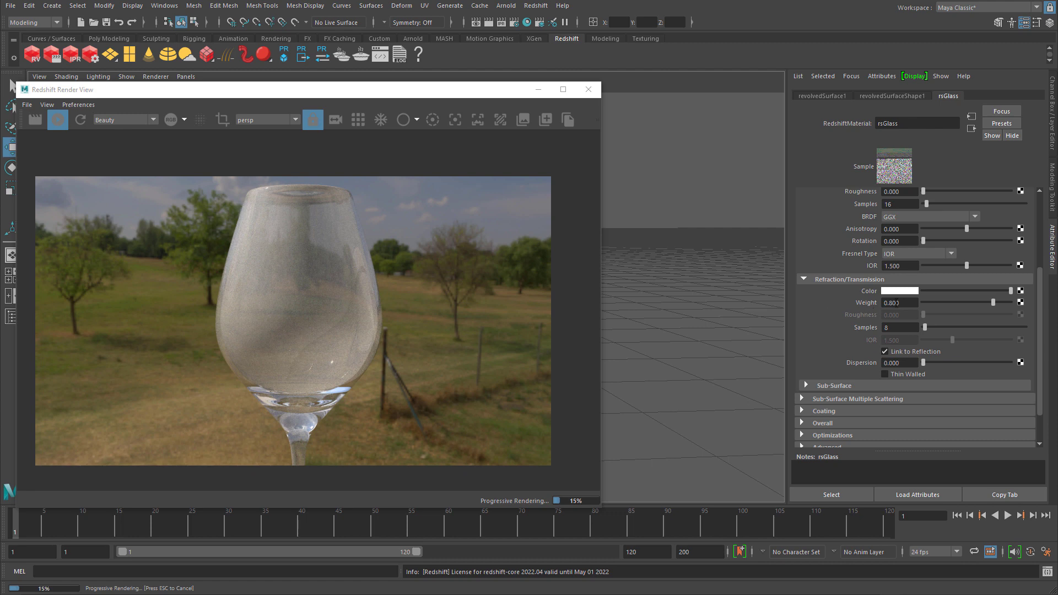
- Refine the refraction weight to 0.95, then settle on 0.98
left_click(855, 304)
key("Return")
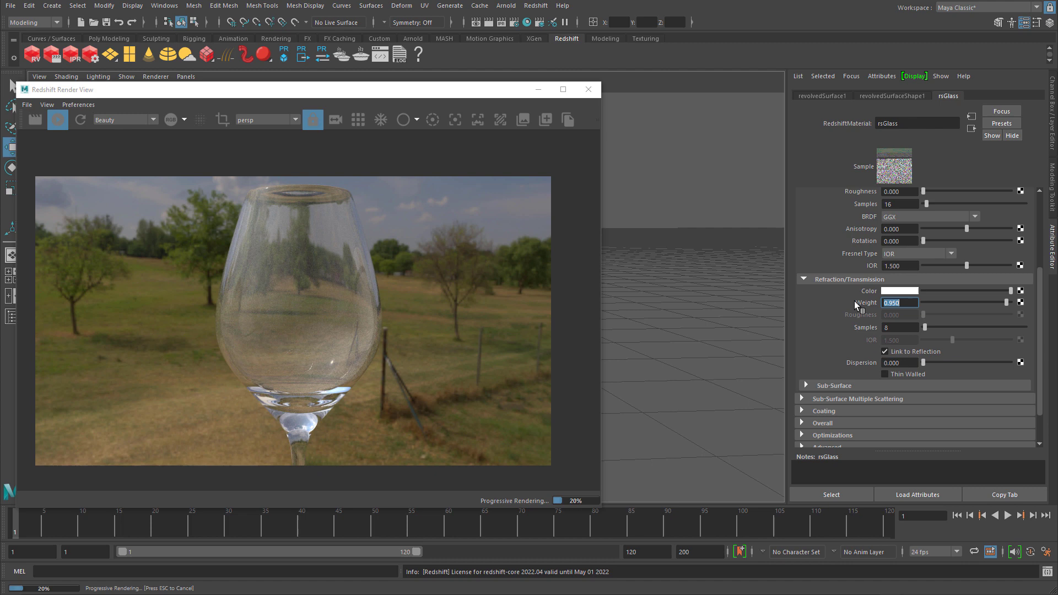
type(".98")
key("Return")
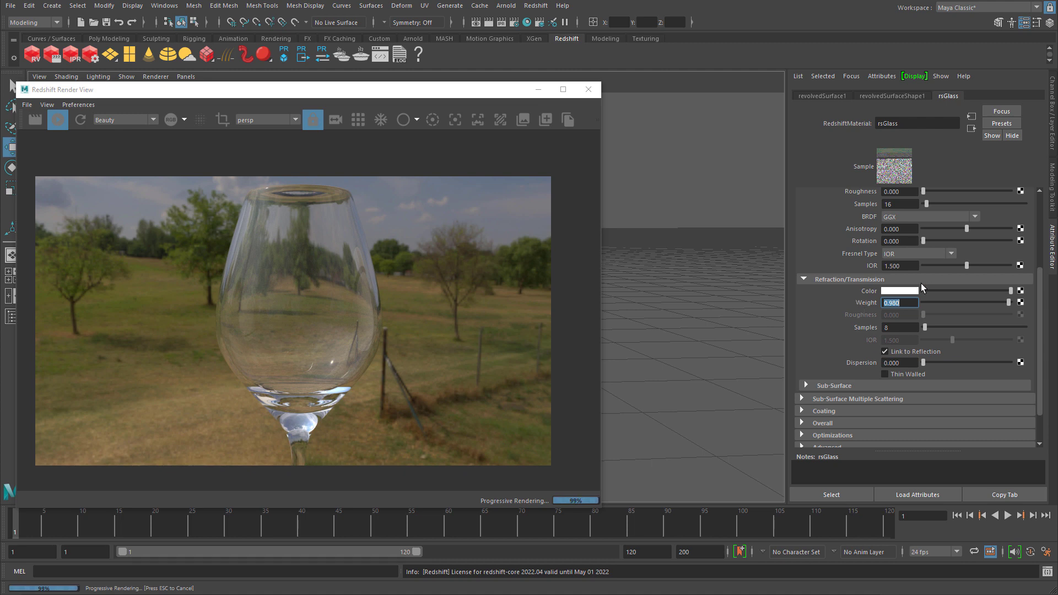
- Test reflection roughness at 0.5, 0.1 and 0.05, then reset it to 0
scroll(920, 282, "up", 3)
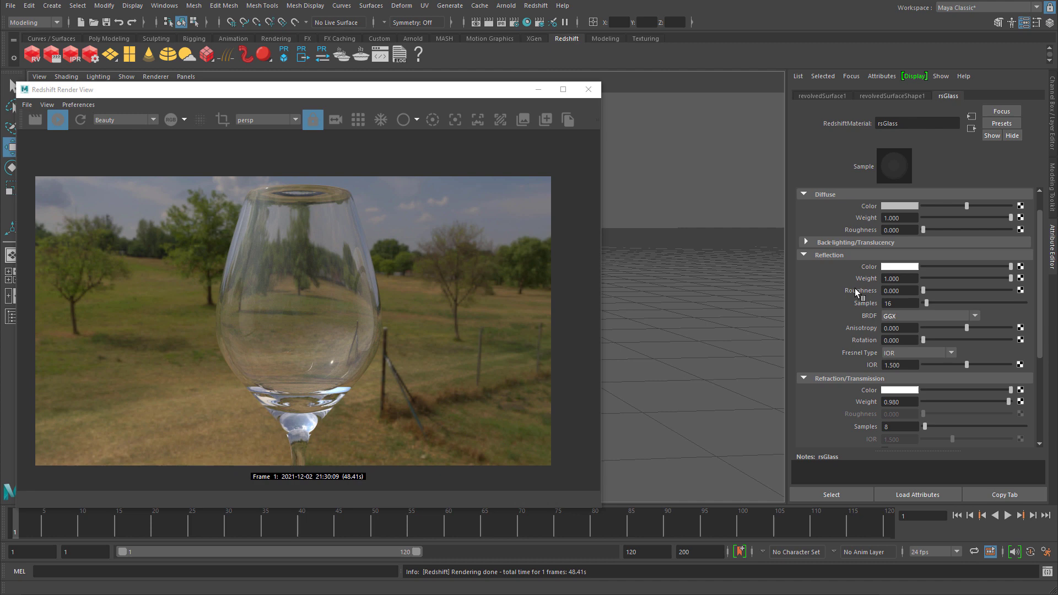
left_click(856, 291)
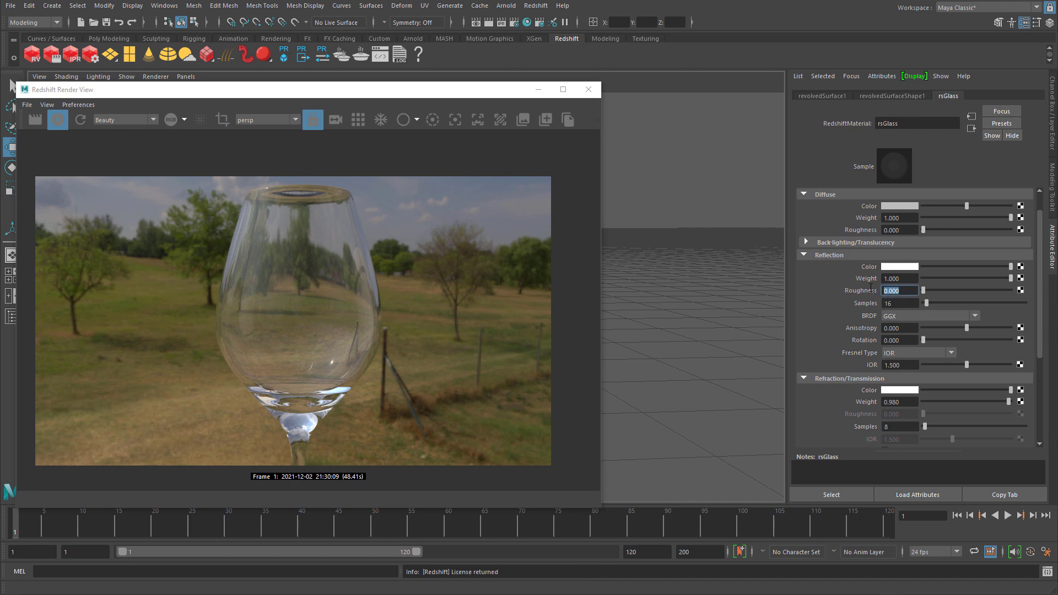
type(".5")
key("Return")
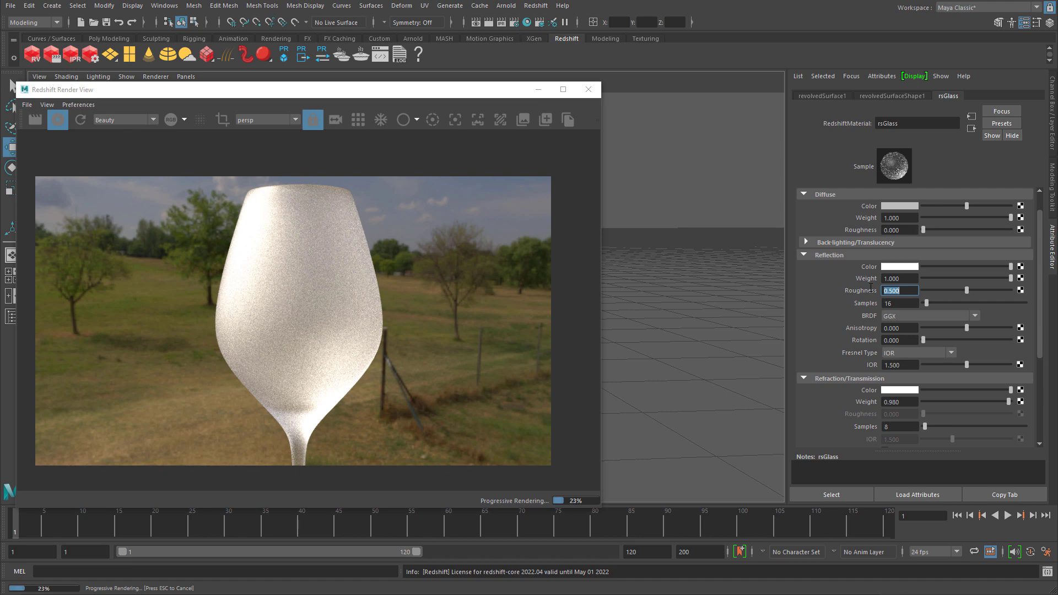
type(".1")
key("Return")
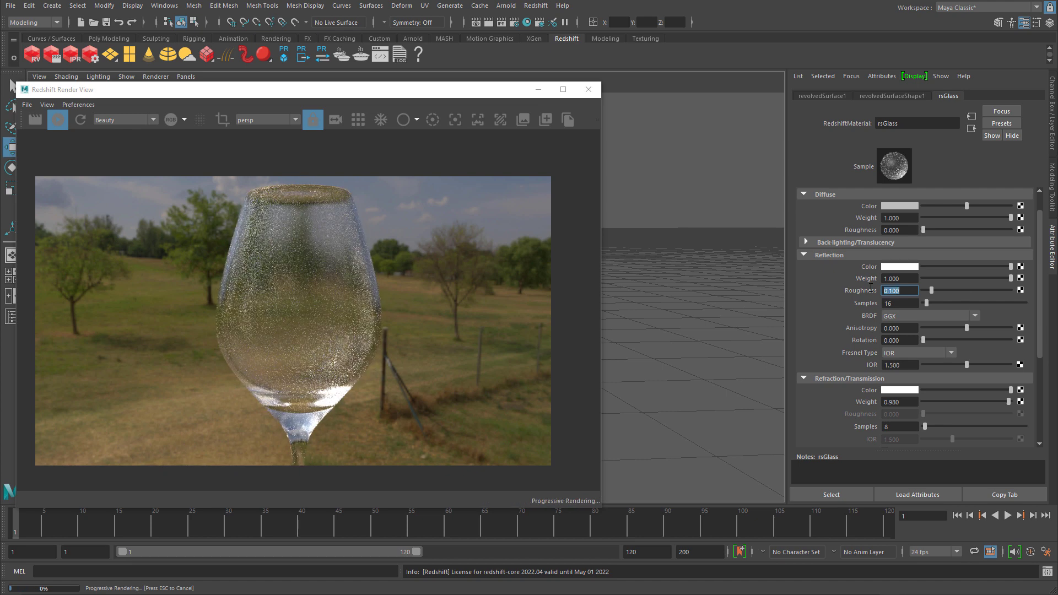
type(".05")
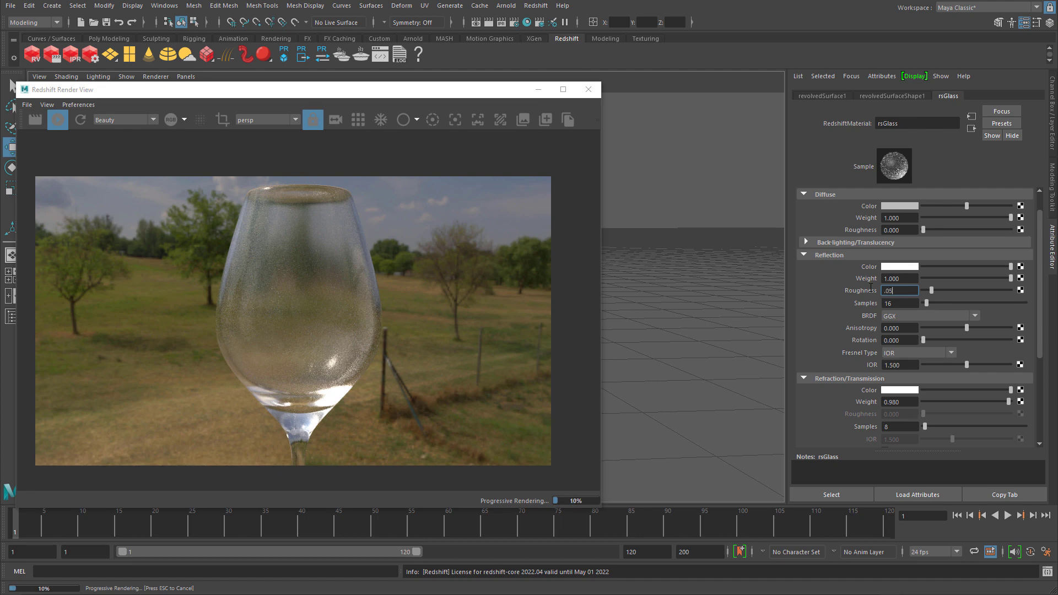
key("Return")
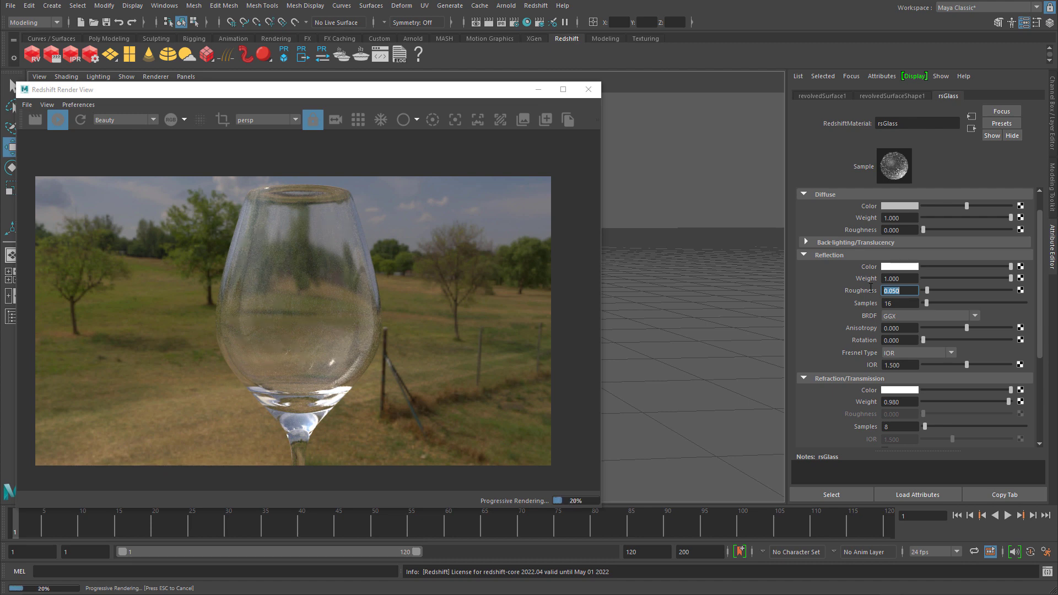
type("0")
key("Return")
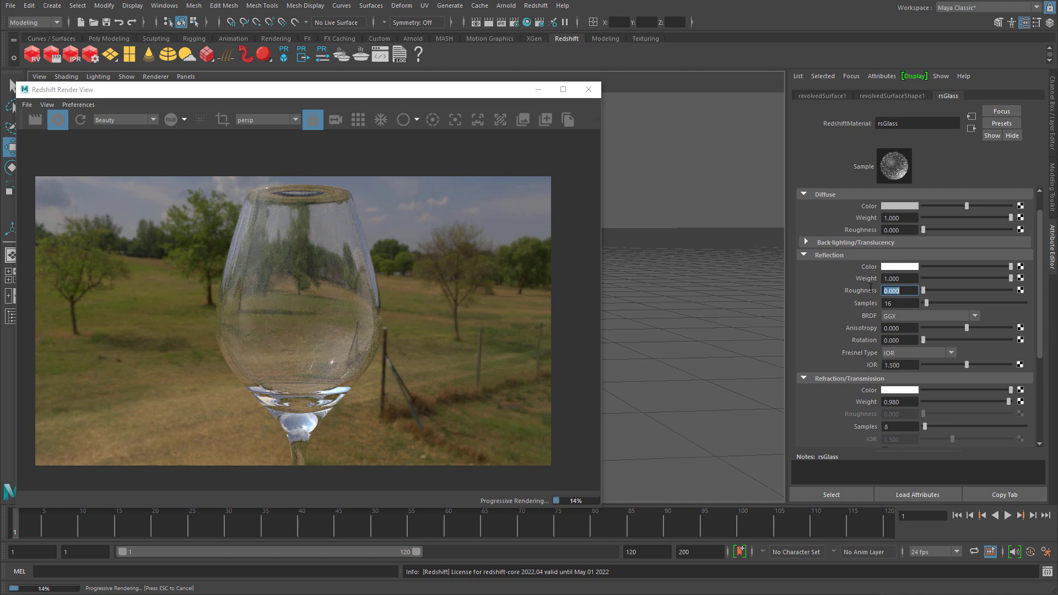
- Try reflection IOR values of 3, 5 and 1, then return it to 1.5
scroll(835, 326, "down", 2)
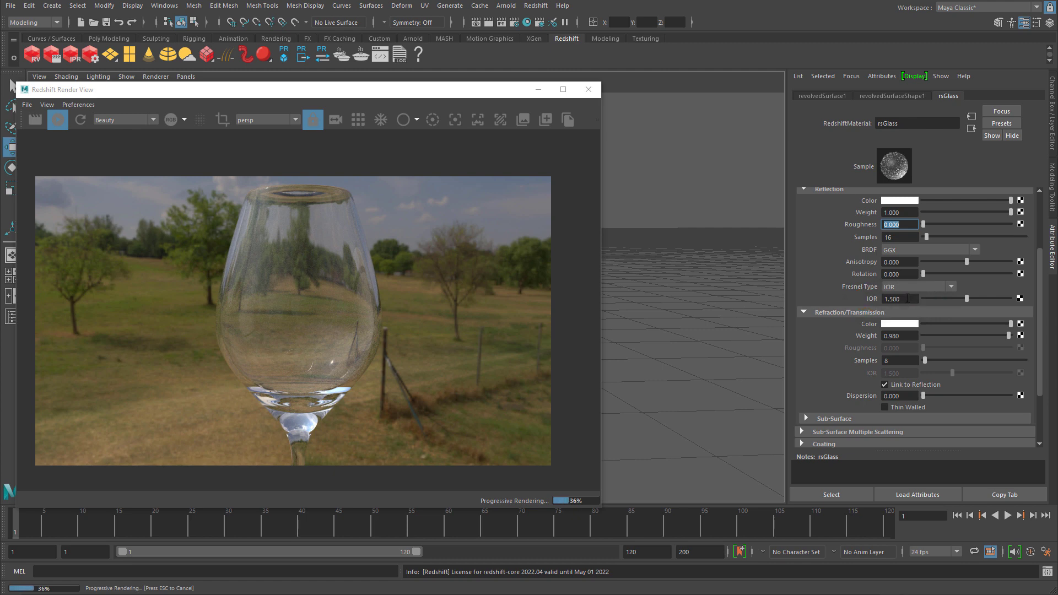
double_click(907, 298)
type("3")
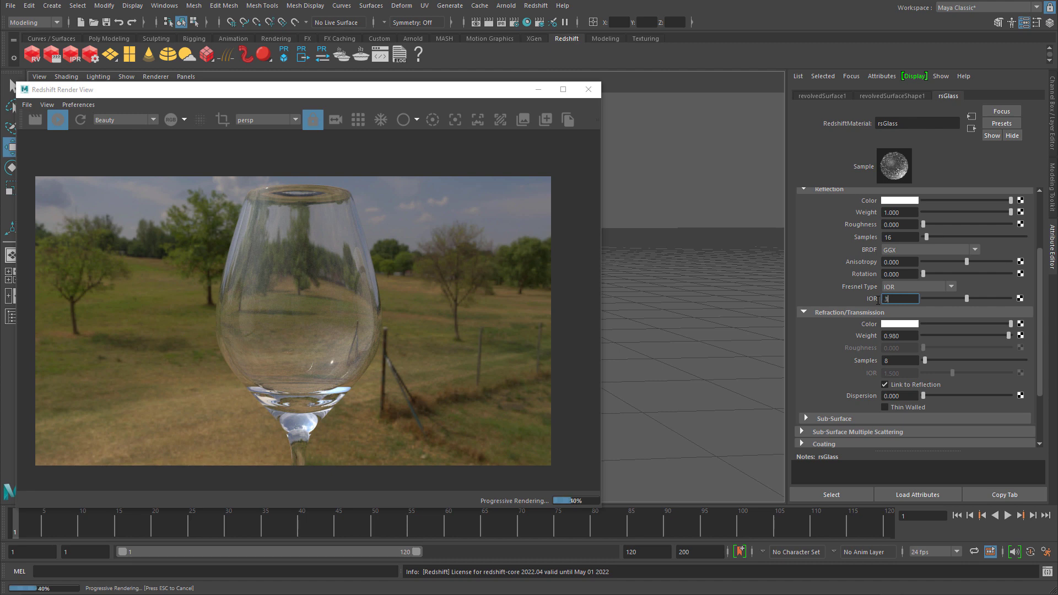
key("Return")
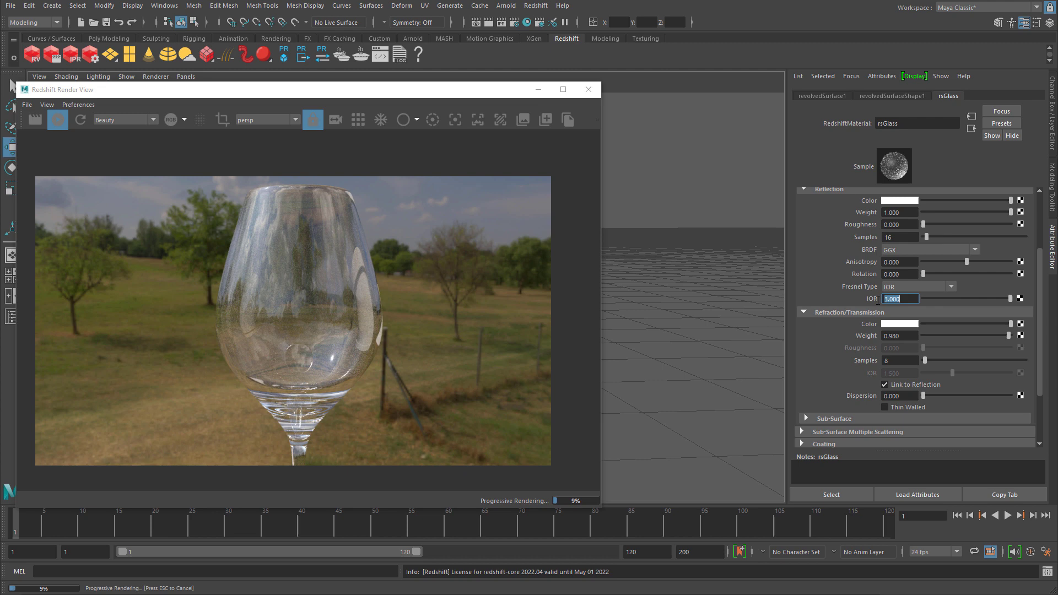
type("5")
key("Return")
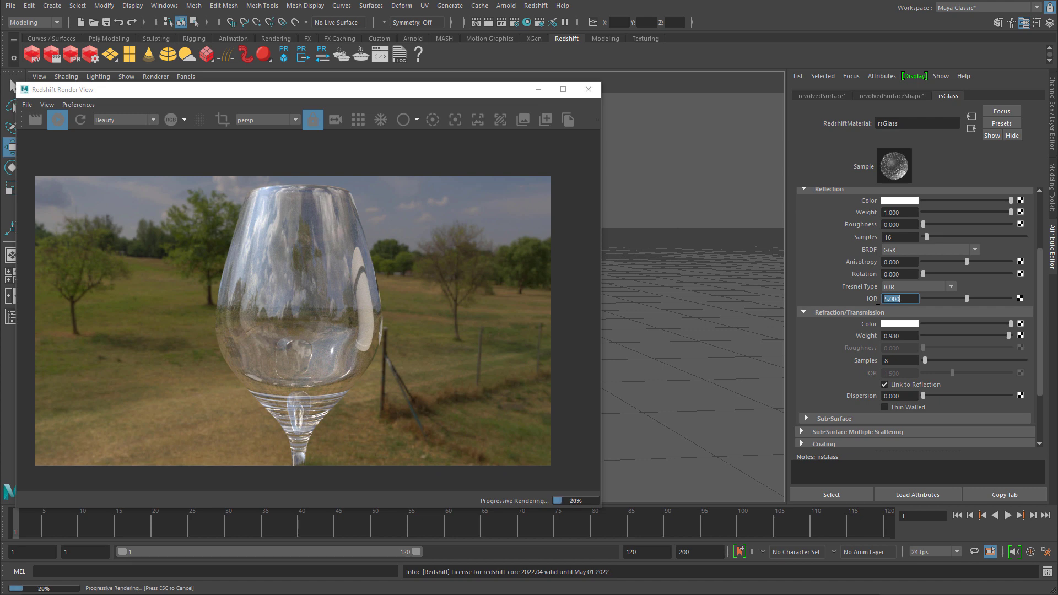
type("1")
key("Return")
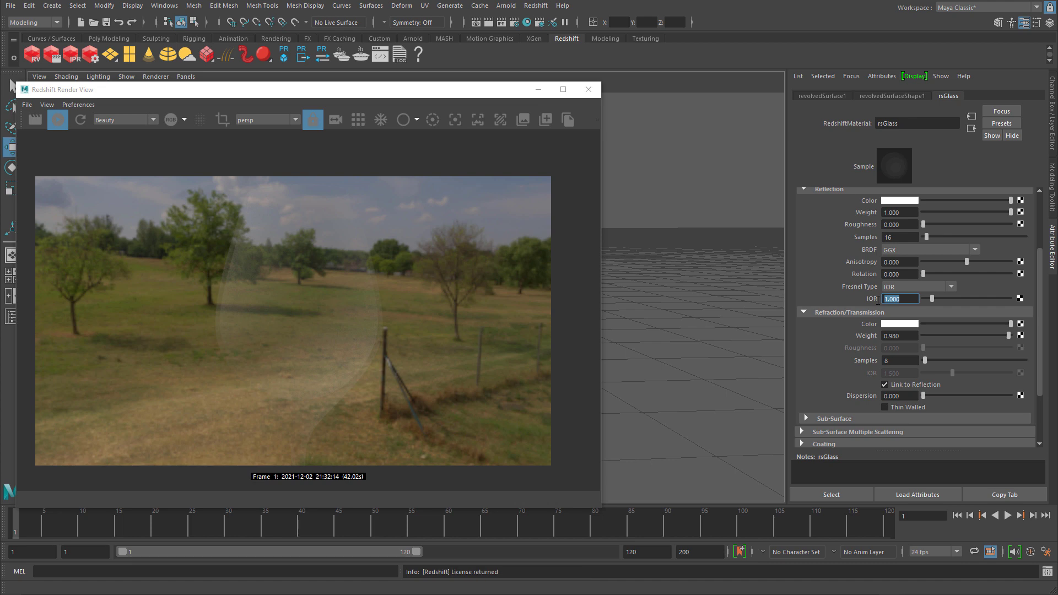
type("1.5")
key("Return")
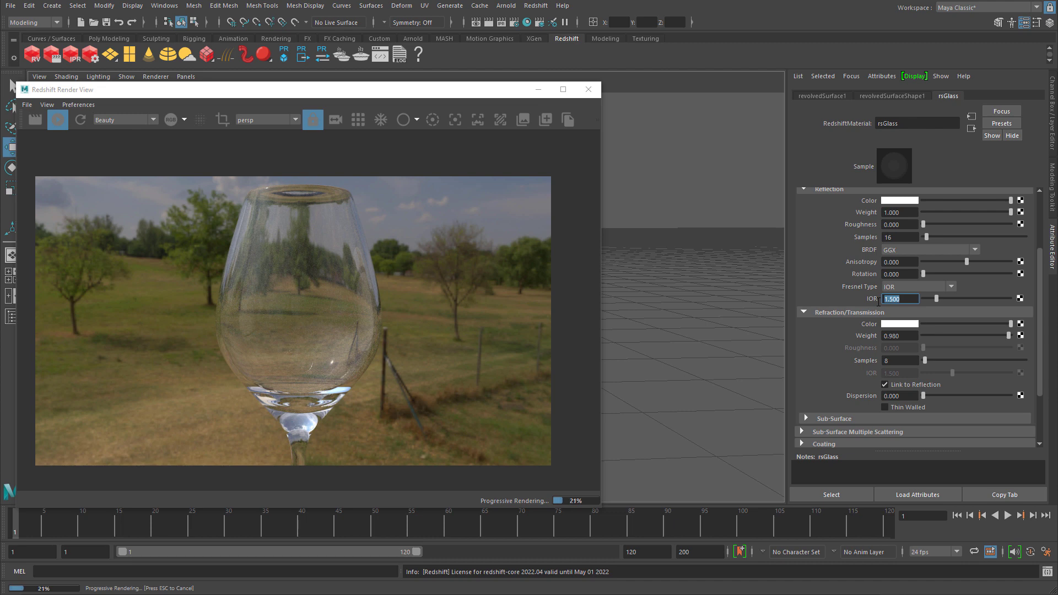
- Turn off Link to Reflection and inspect the refraction roughness value
scroll(898, 295, "down", 3)
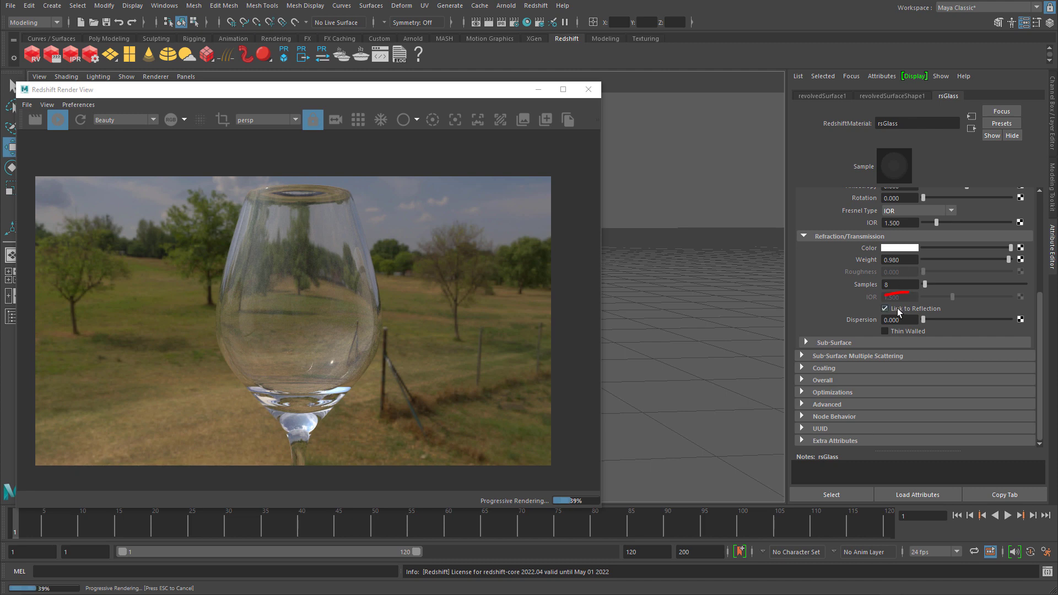
left_click_drag(897, 311, 904, 312)
scroll(875, 274, "up", 4)
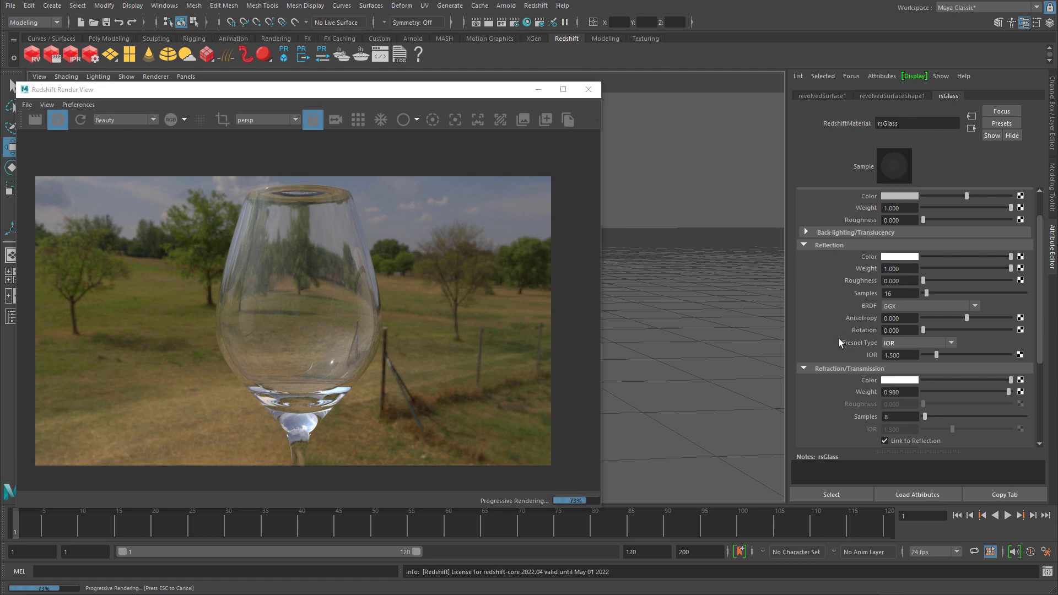
scroll(824, 330, "down", 1)
scroll(838, 338, "down", 2)
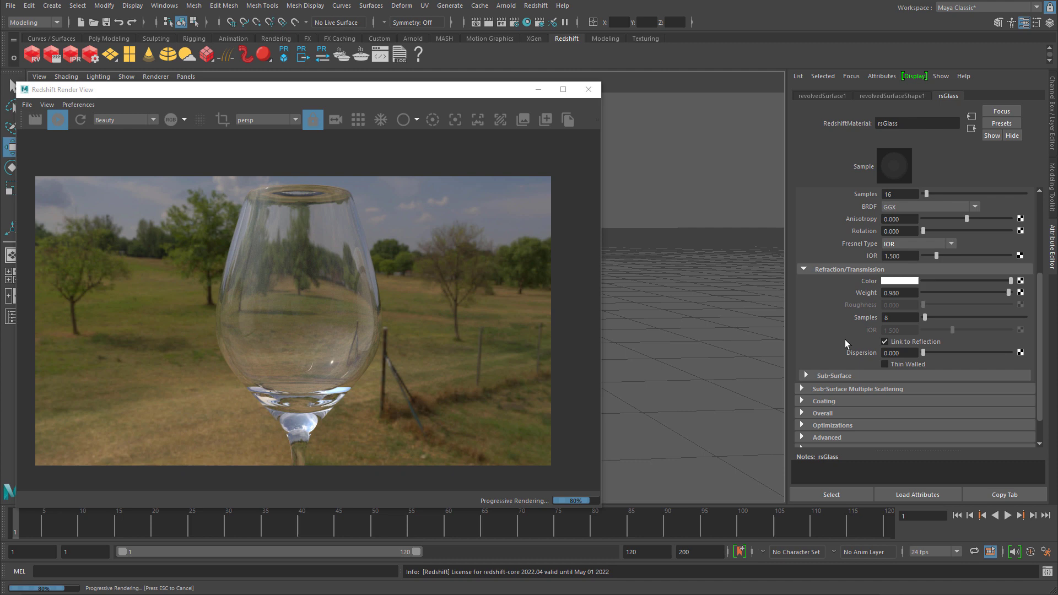
left_click(885, 341)
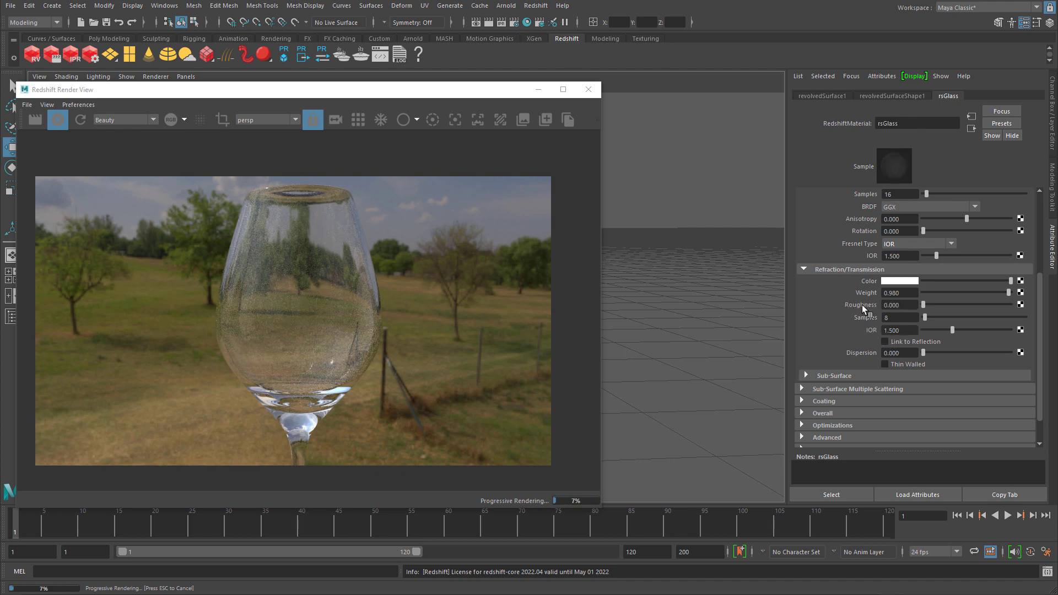
left_click_drag(902, 305, 882, 306)
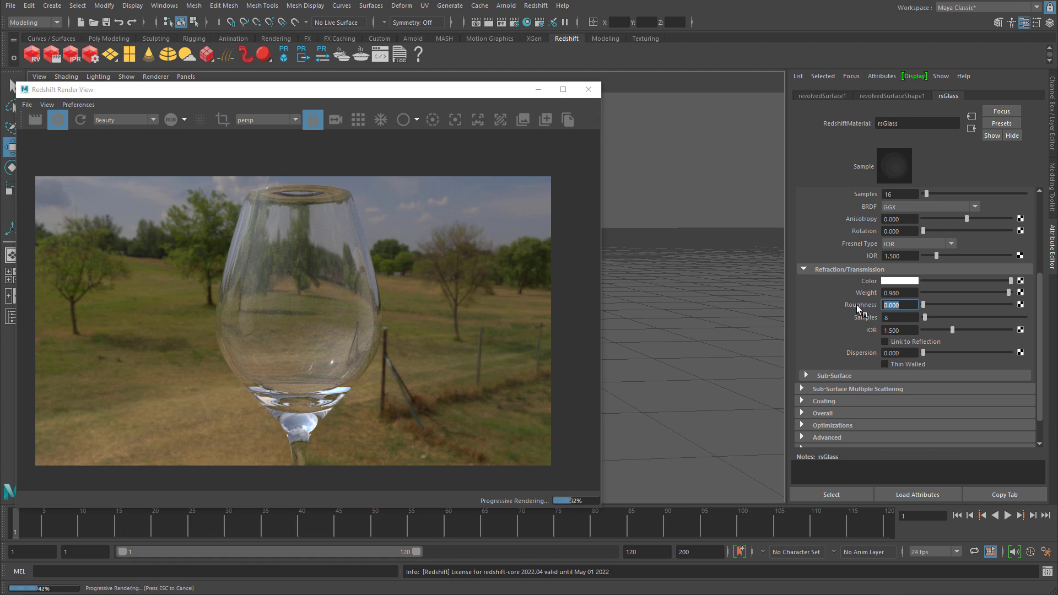
- Re-enable Link to Reflection and dolly the camera out to frame the whole glass
scroll(849, 296, "up", 3)
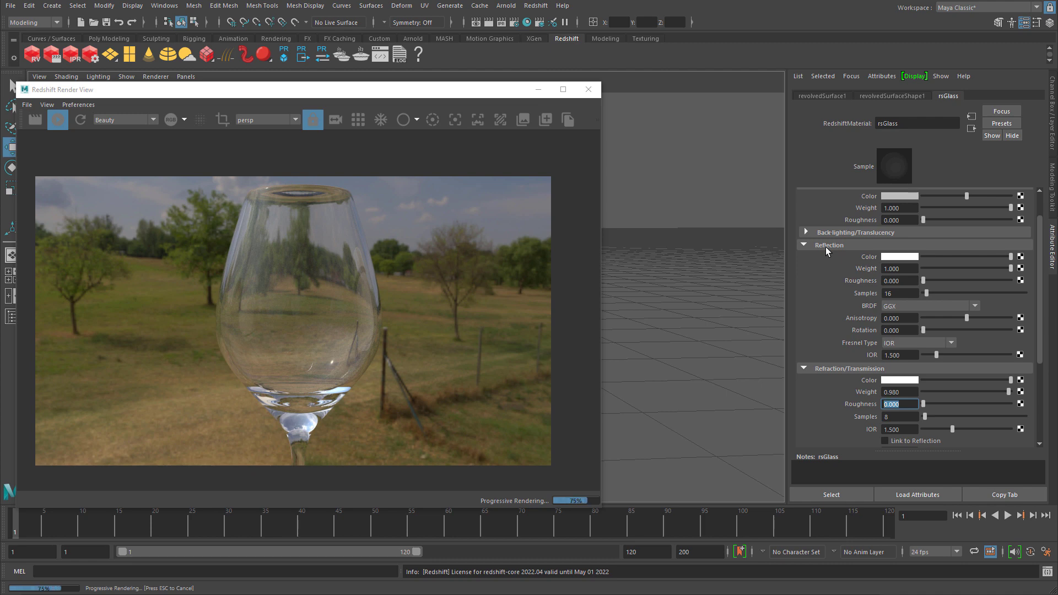
scroll(852, 275, "down", 3)
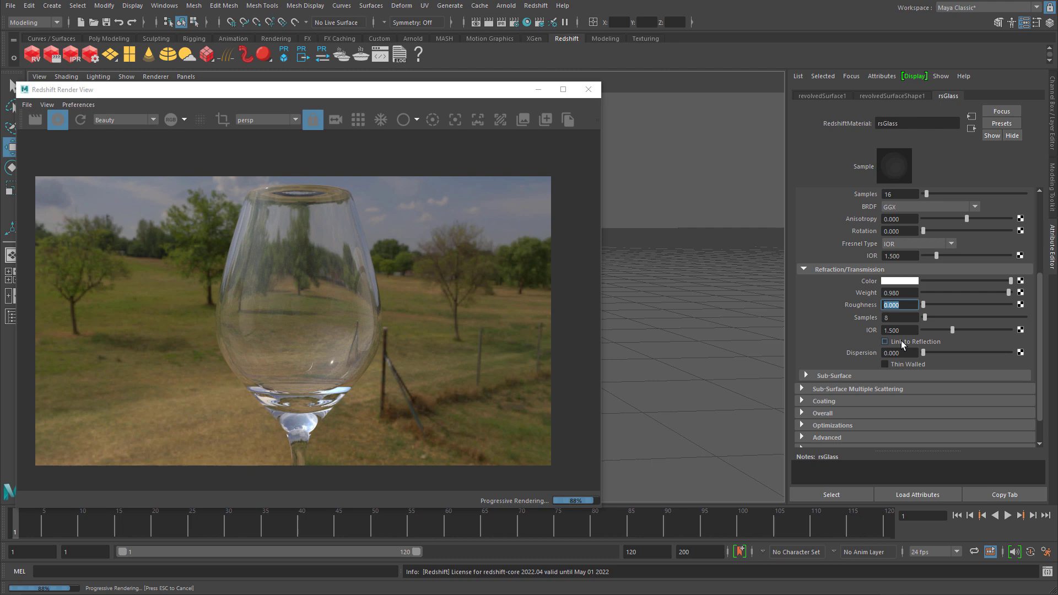
left_click(902, 343)
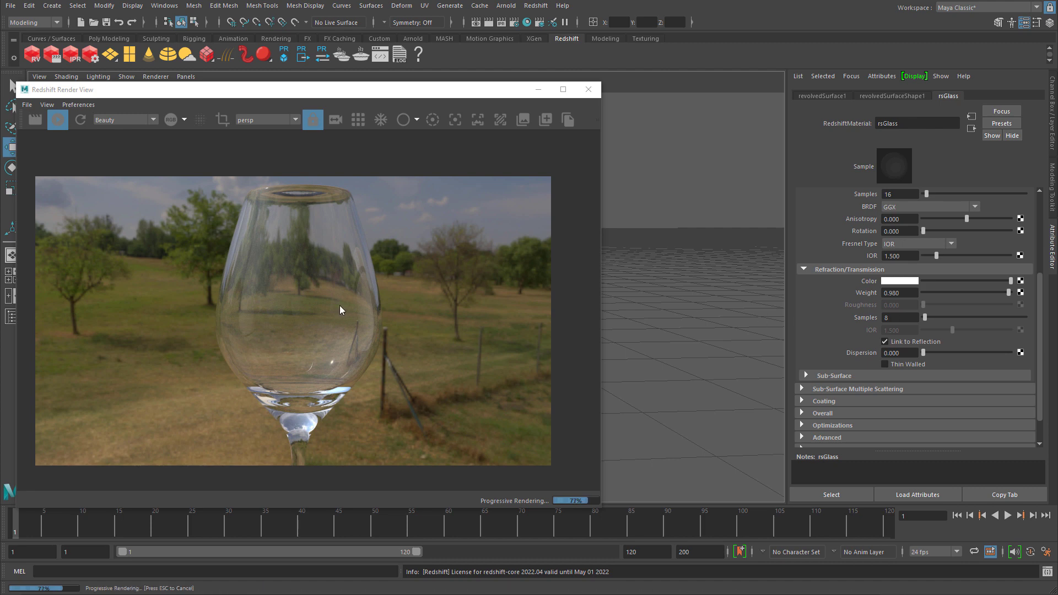
right_click_drag(661, 264, 686, 238, "alt")
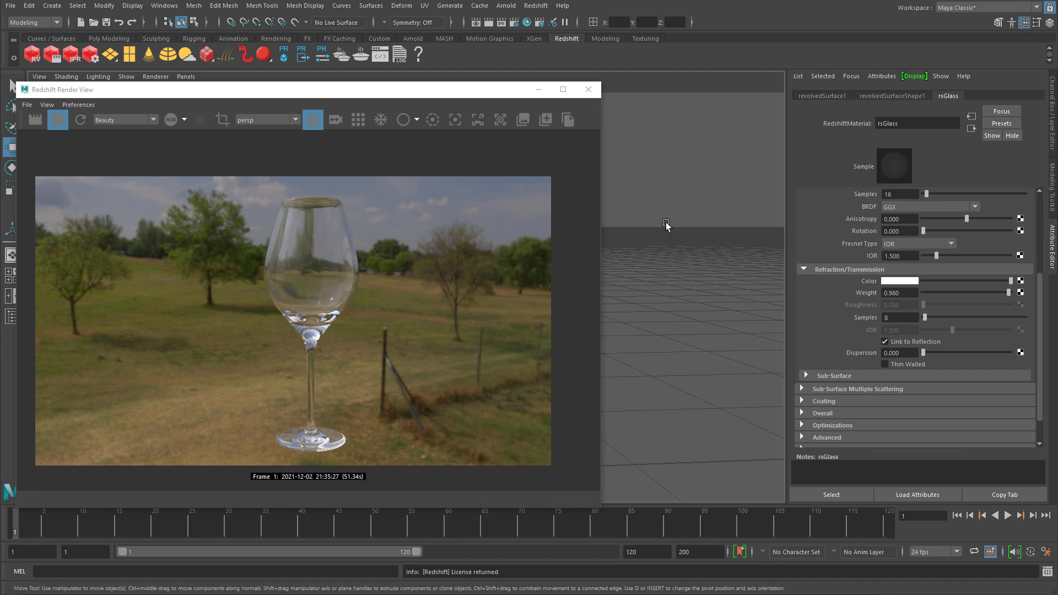
- Move the Render View window to the bottom-left, out of the way
left_click_drag(515, 95, 197, 151)
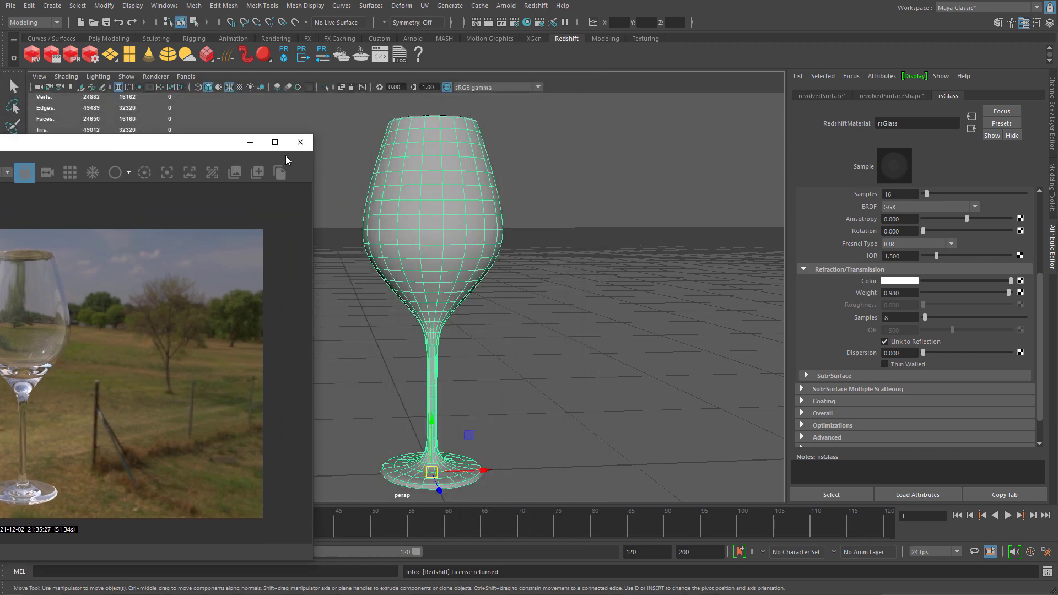
scroll(574, 220, "up", 8)
scroll(526, 276, "down", 8)
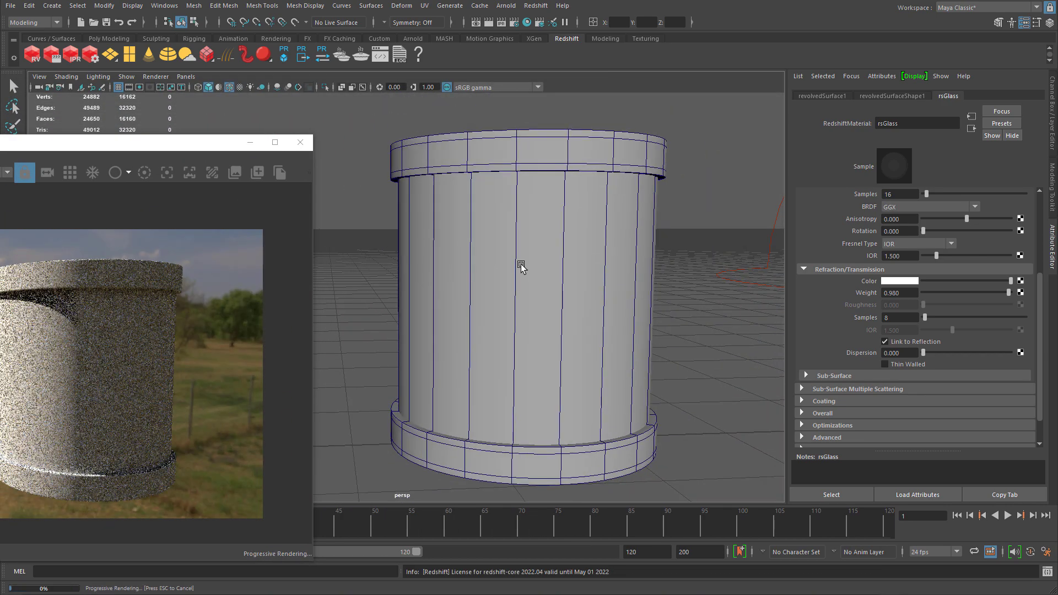
left_click_drag(185, 145, 55, 512)
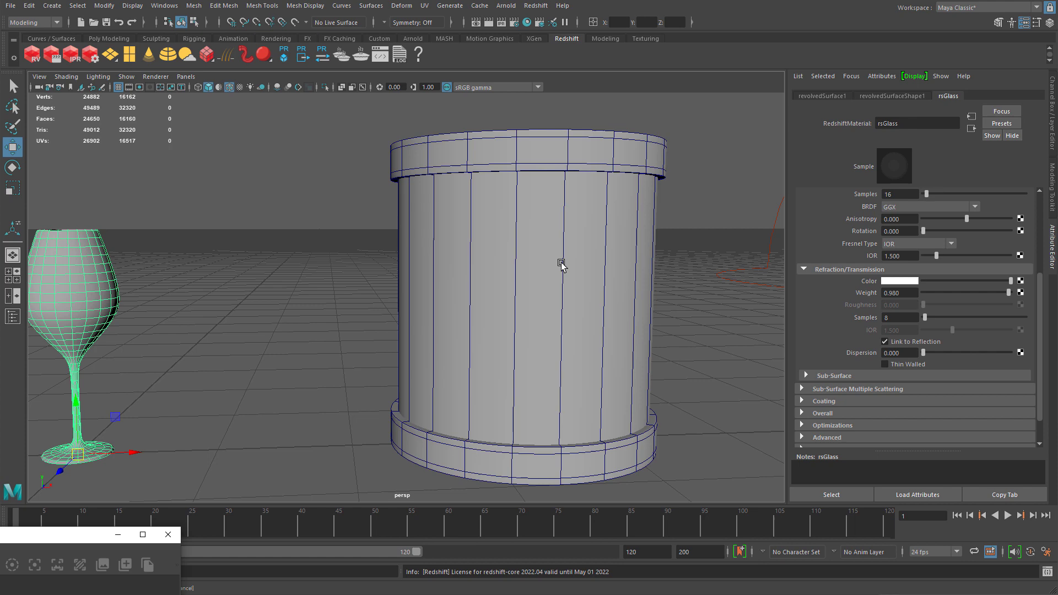
- Select the capsule's inner cylinder, hide it to look inside, then undo
left_click(551, 232)
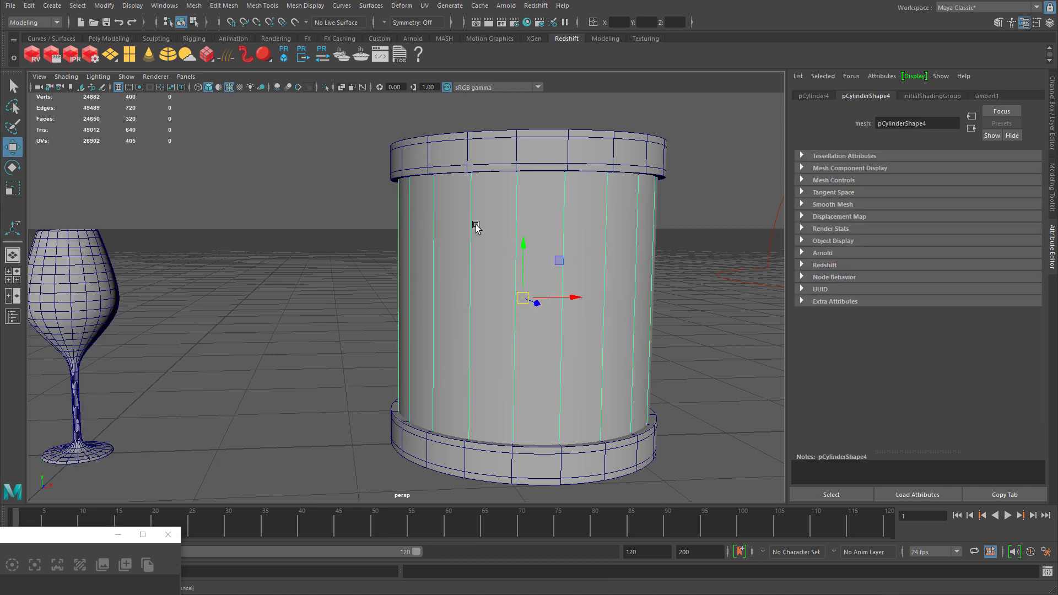
key("Delete")
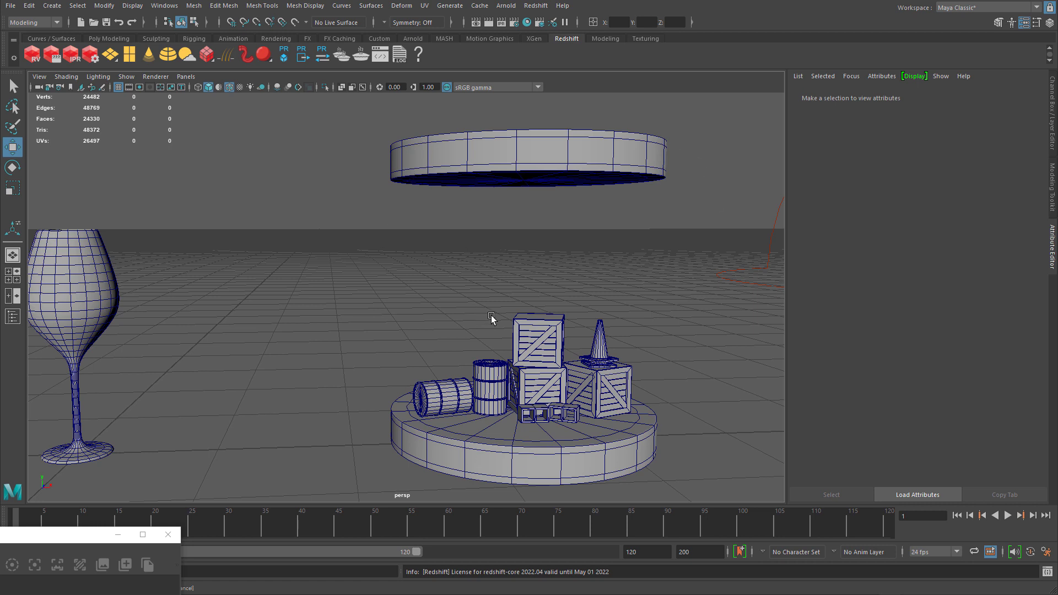
key("ctrl+z")
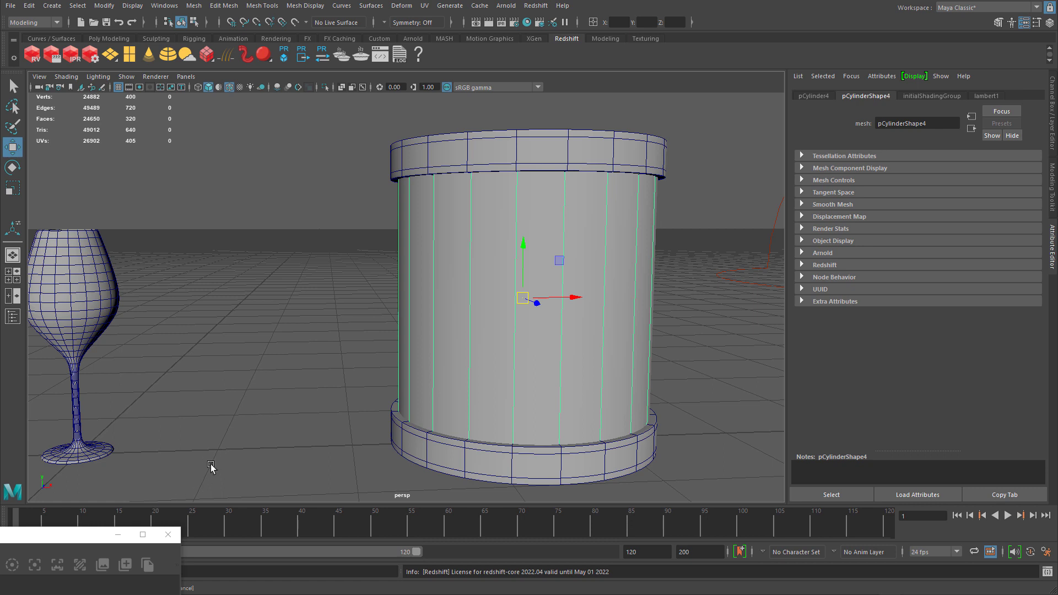
- Bring the render view back up and assign the existing rsGlass material to the cylinder
left_click_drag(99, 537, 144, 240)
right_click(484, 199)
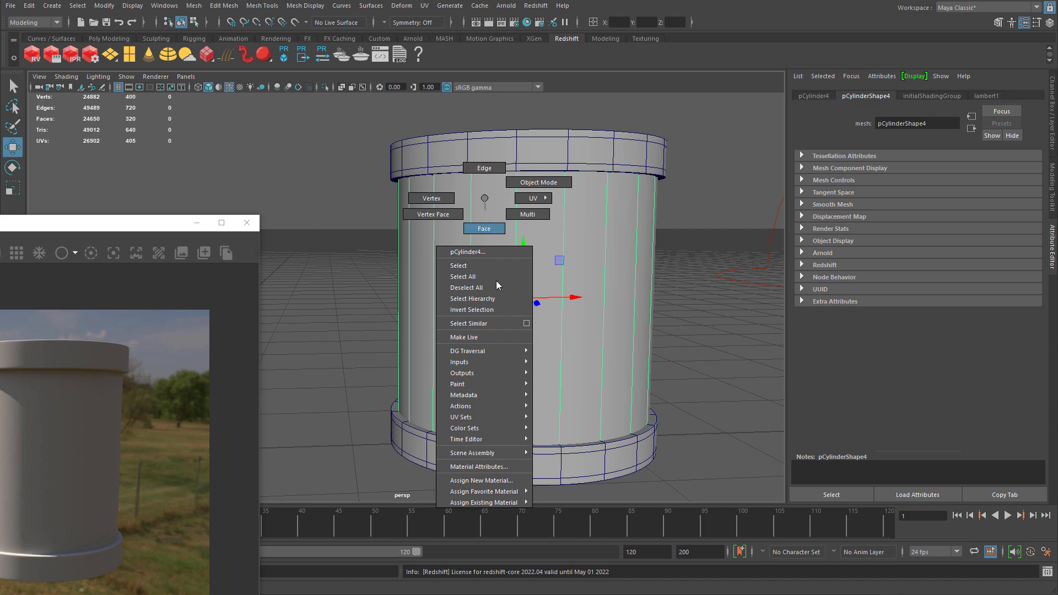
mouse_move(510, 503)
left_click(555, 504)
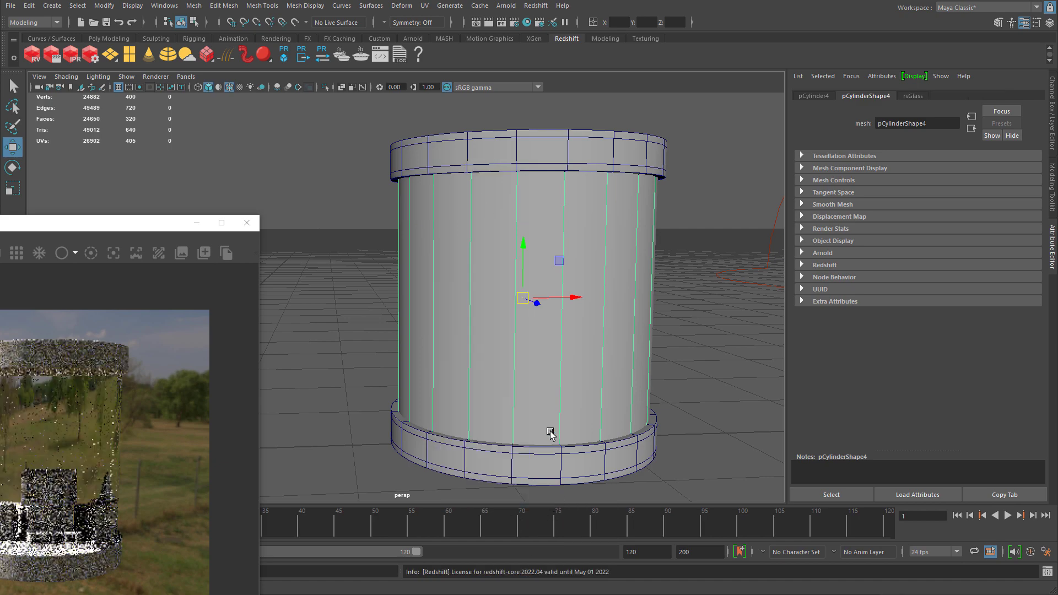
- Fit the render preview on screen and move the camera closer to the glass jar
scroll(550, 256, "up", 5)
middle_click_drag(599, 246, 609, 255, "alt")
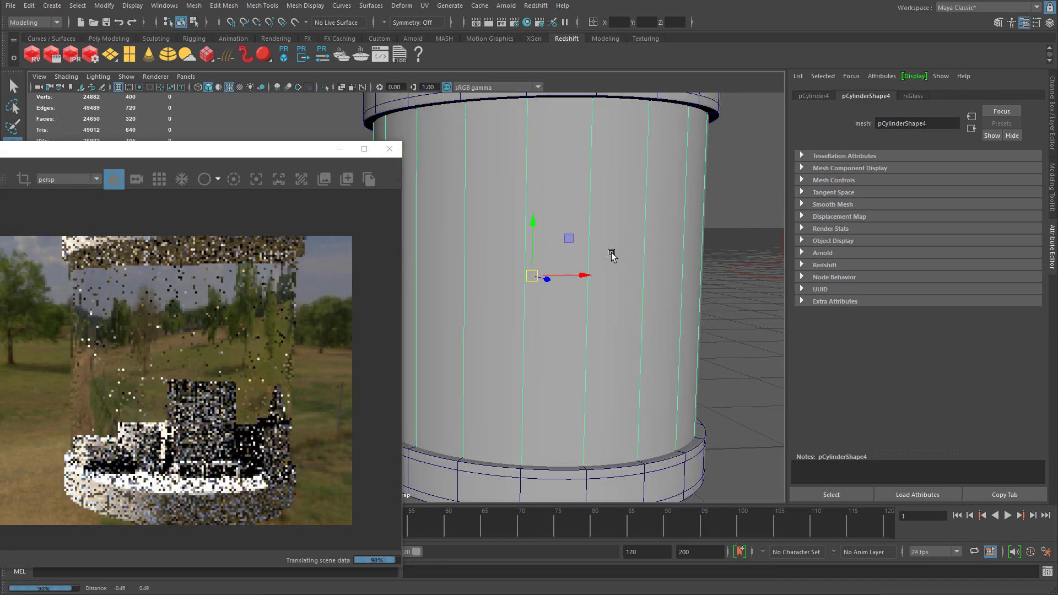
left_click_drag(230, 156, 469, 108)
right_click_drag(707, 302, 730, 314, "alt")
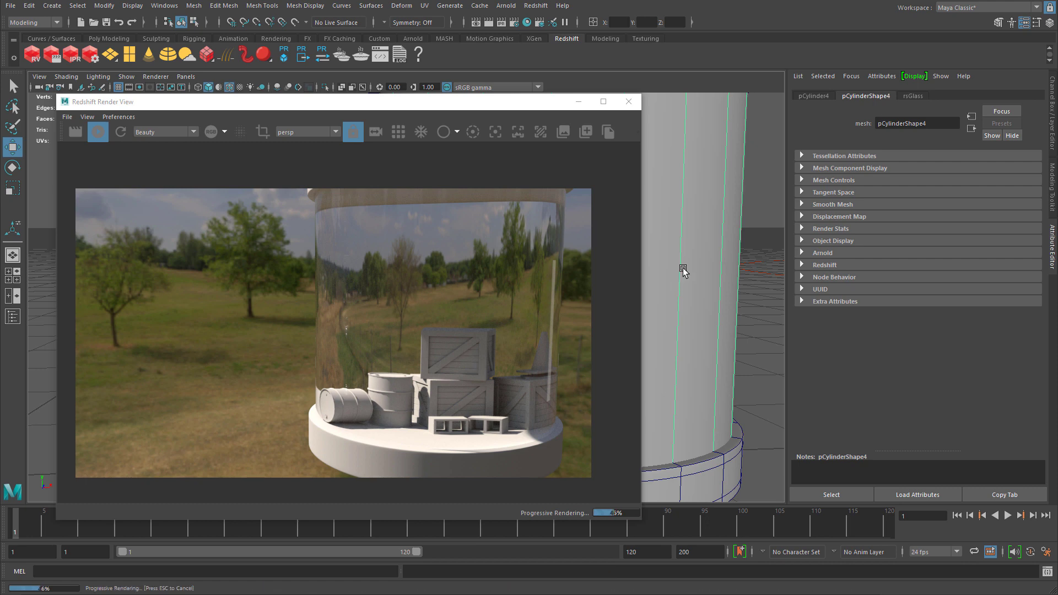
key("Delete")
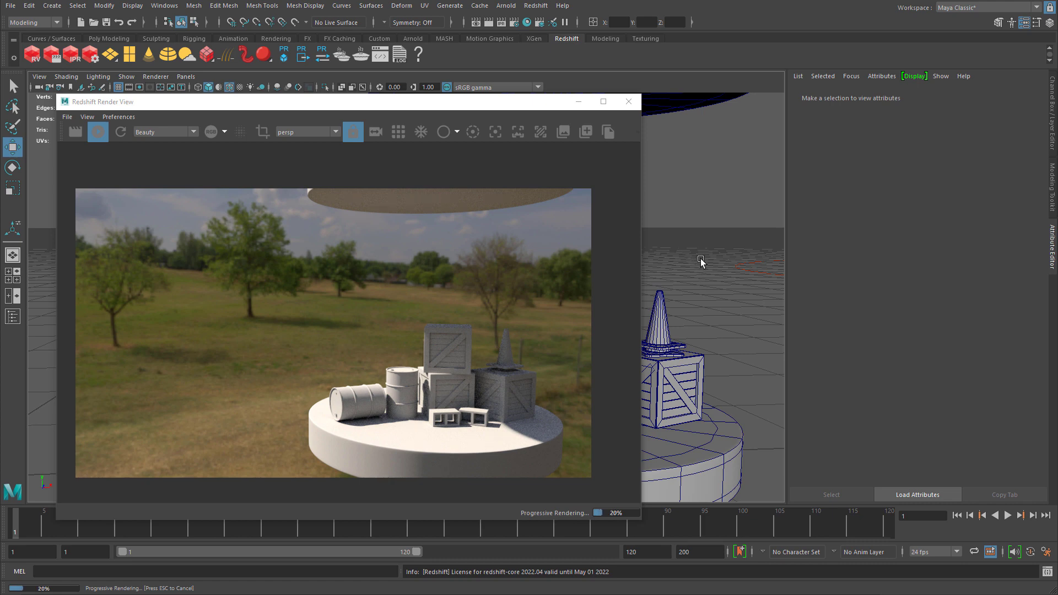
key("ctrl+z")
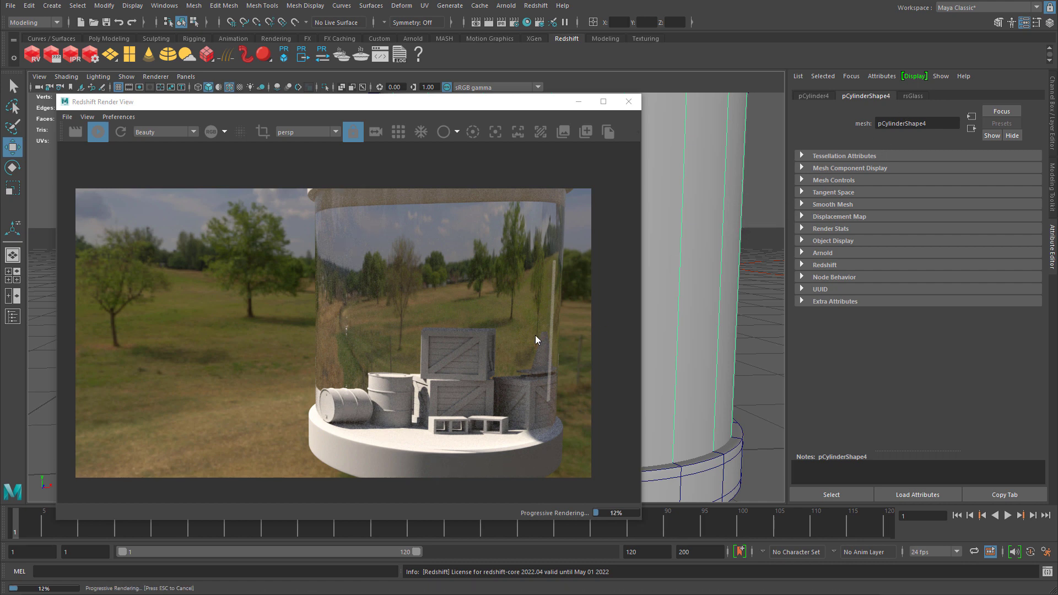
- Turn Thin Walled on in rsGlass, compare it off, then leave it on
left_click(912, 96)
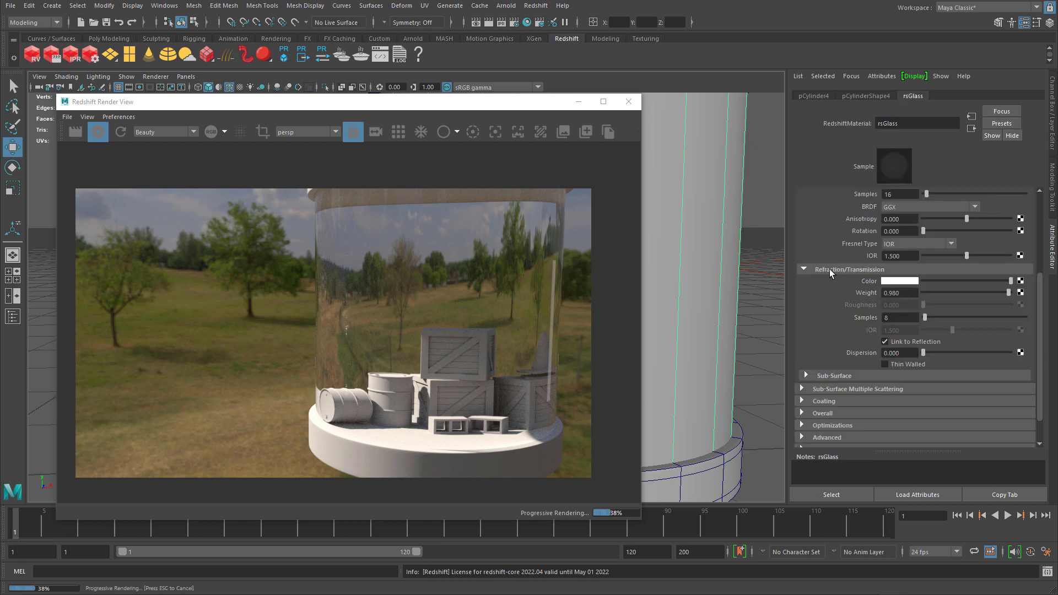
left_click(897, 367)
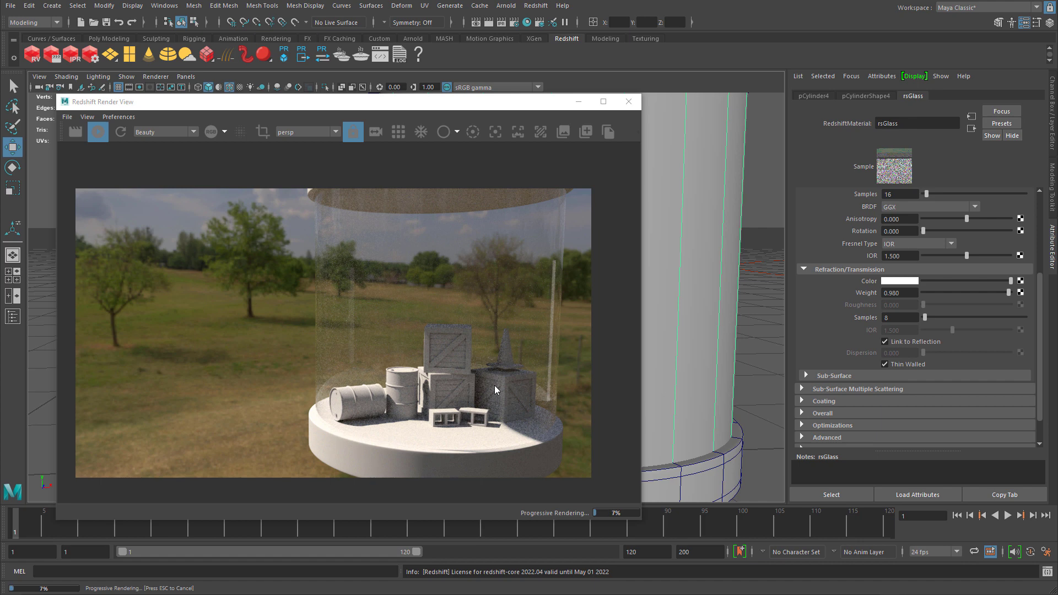
left_click(900, 366)
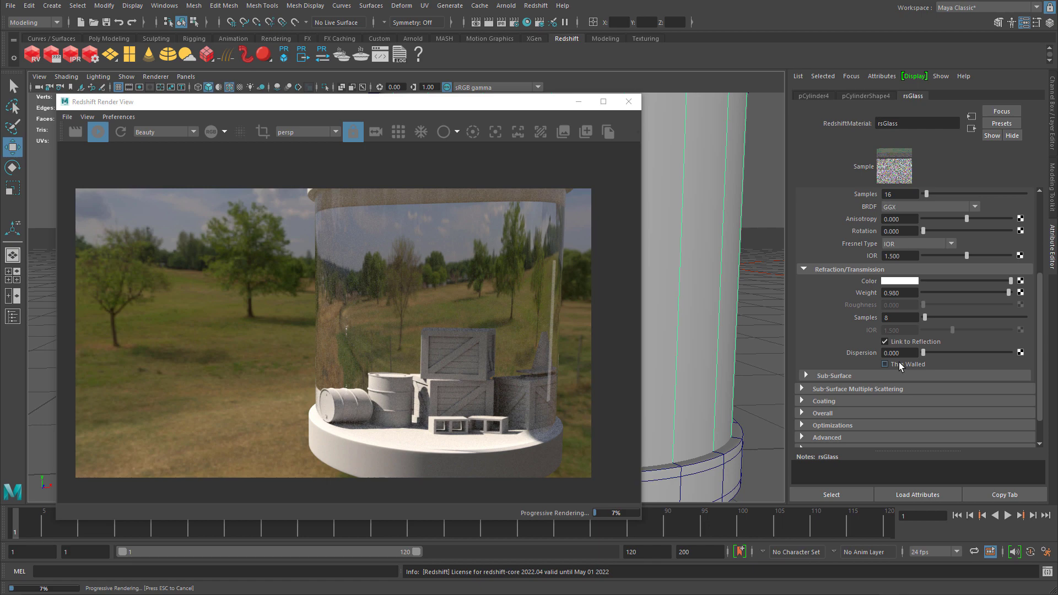
left_click(900, 366)
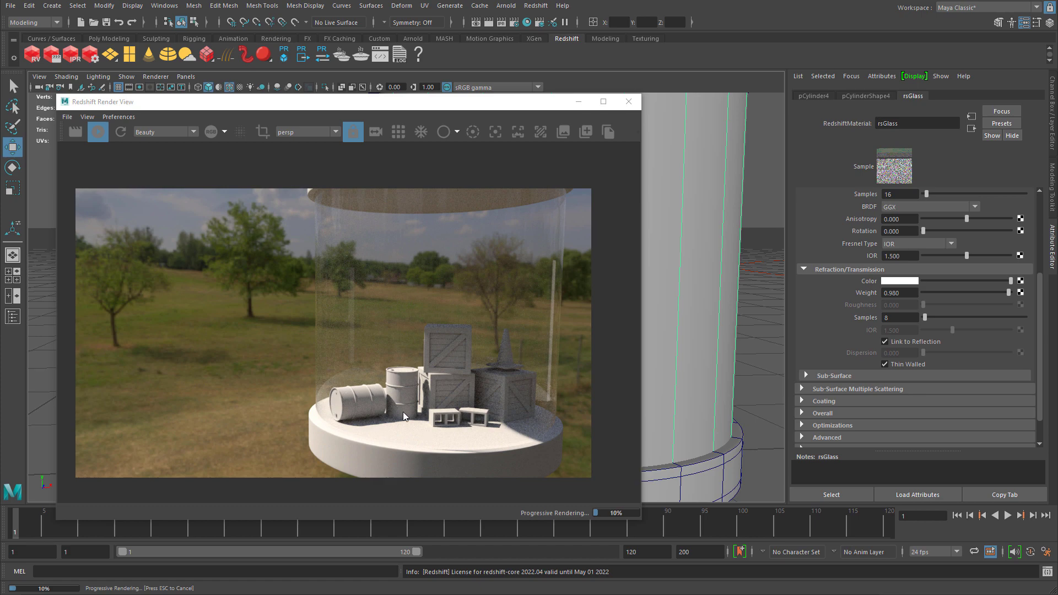
- Move the render preview aside and frame the hollow cube head-on
left_click_drag(516, 106, 202, 197)
scroll(654, 241, "down", 5)
left_click_drag(654, 241, 503, 274, "alt")
left_click(574, 276)
key("f")
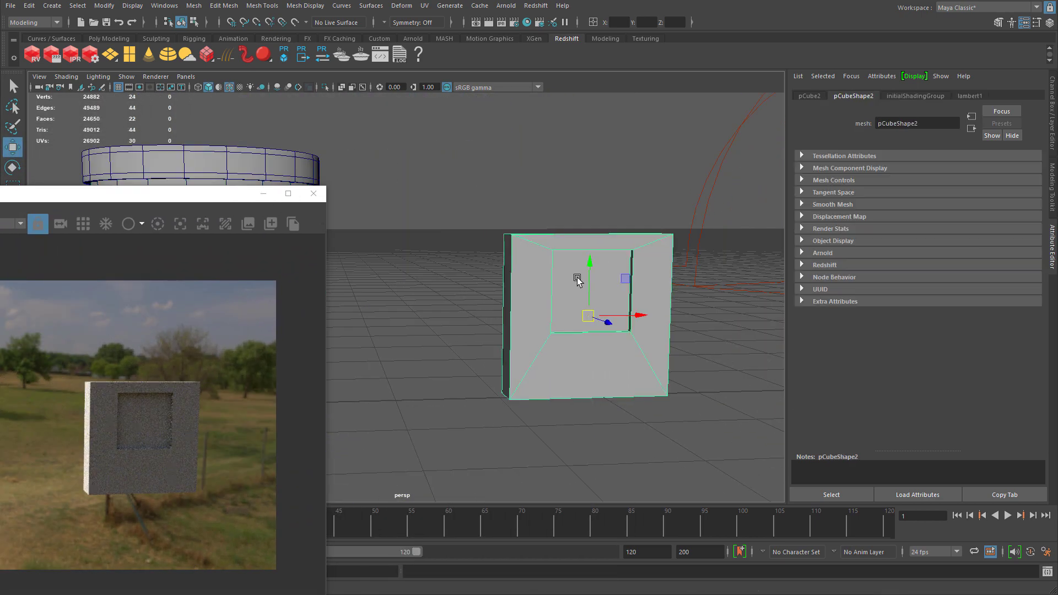
scroll(708, 295, "up", 3)
left_click_drag(708, 294, 550, 288, "alt")
scroll(551, 288, "up", 3)
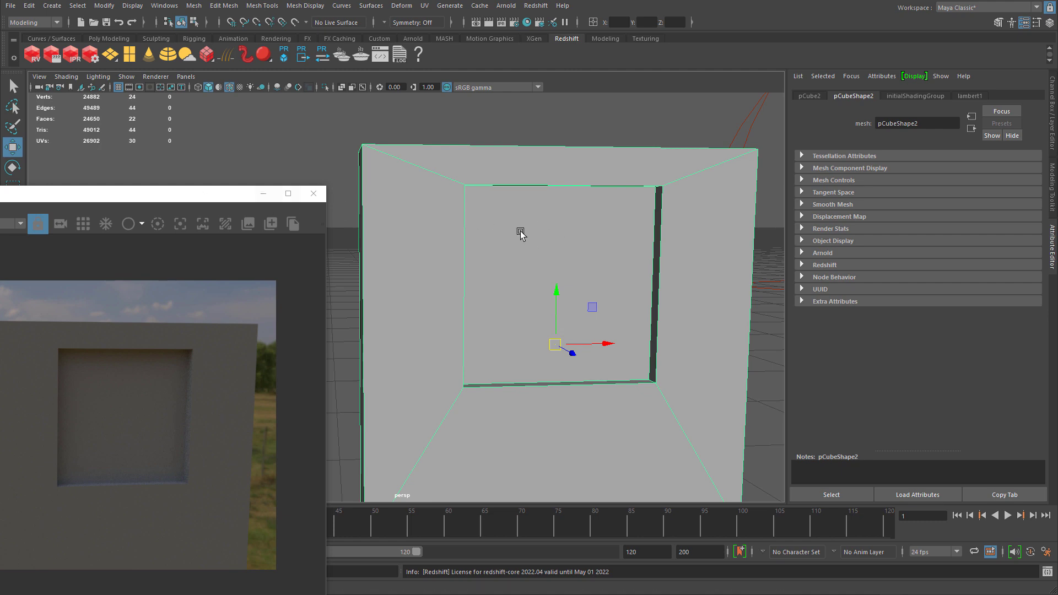
- Select the cube's inset pane face in Face mode and assign rsGlass to it
right_click_drag(520, 235, 550, 243)
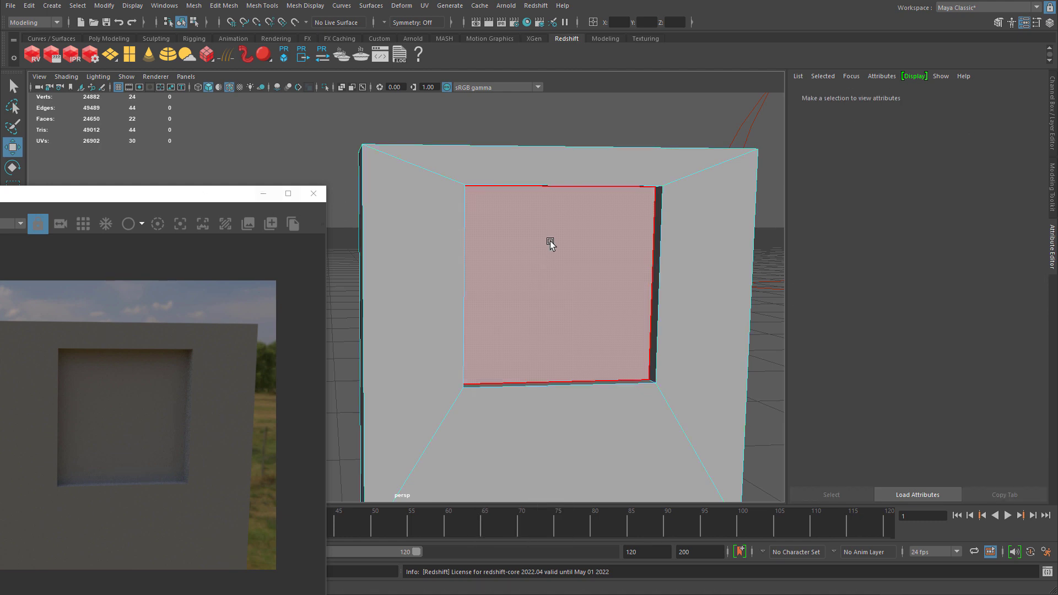
left_click(550, 242)
left_click_drag(518, 274, 617, 184, "alt")
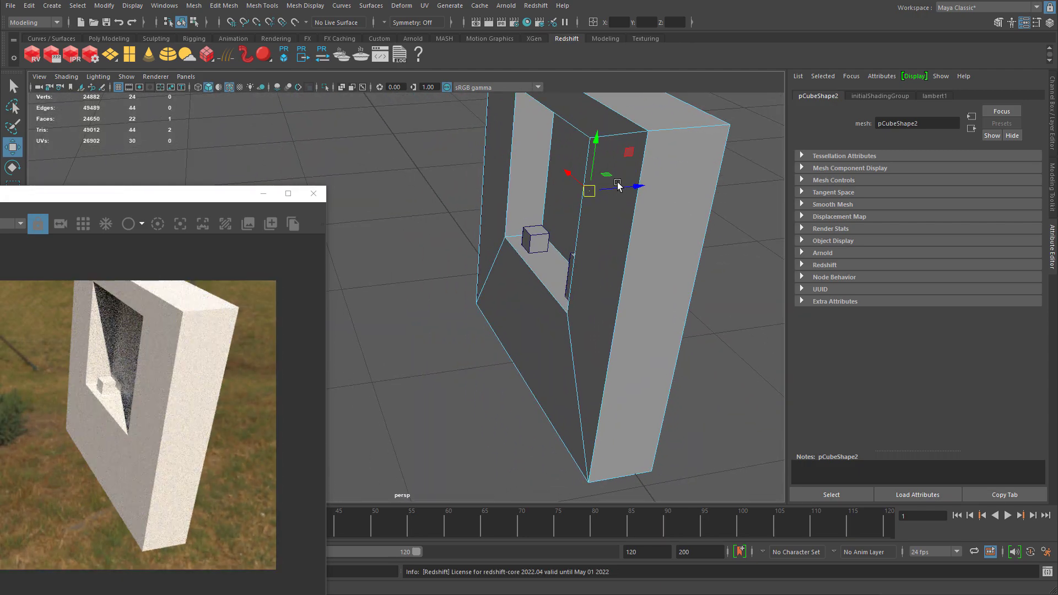
left_click(570, 165)
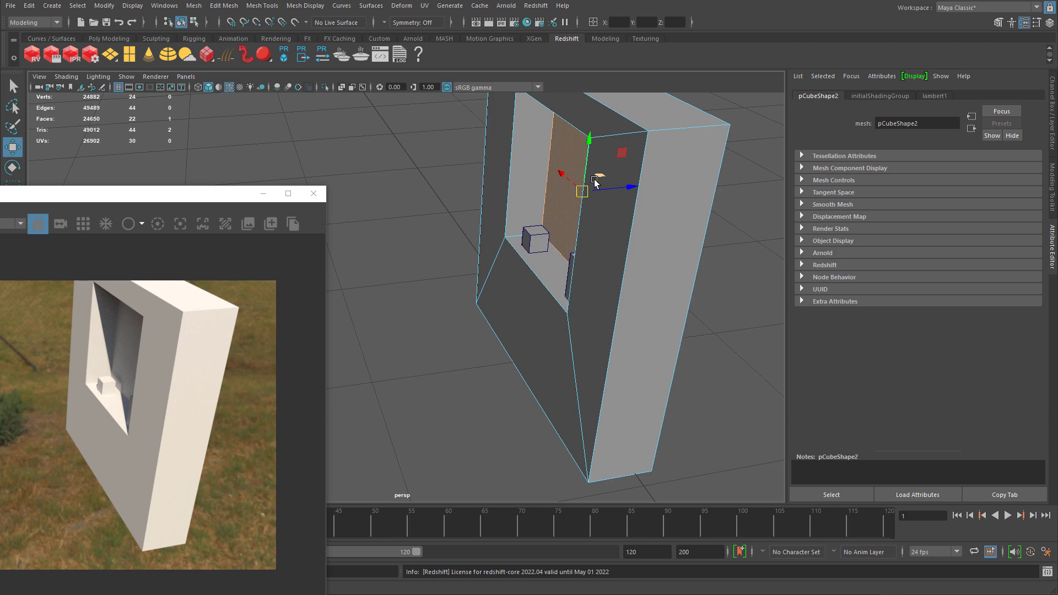
left_click_drag(678, 187, 538, 166, "alt")
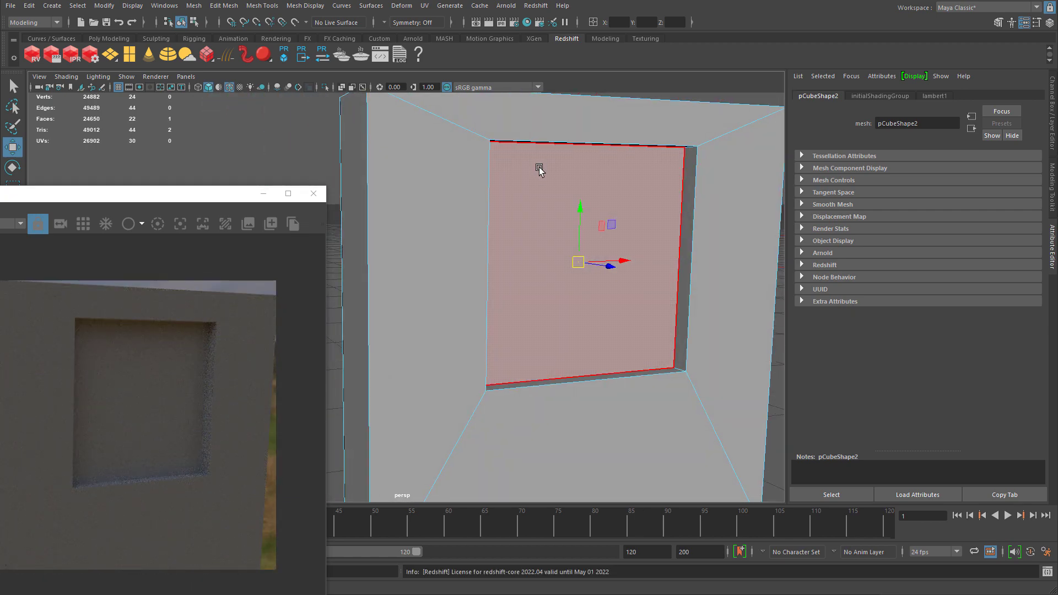
left_click_drag(513, 171, 565, 232)
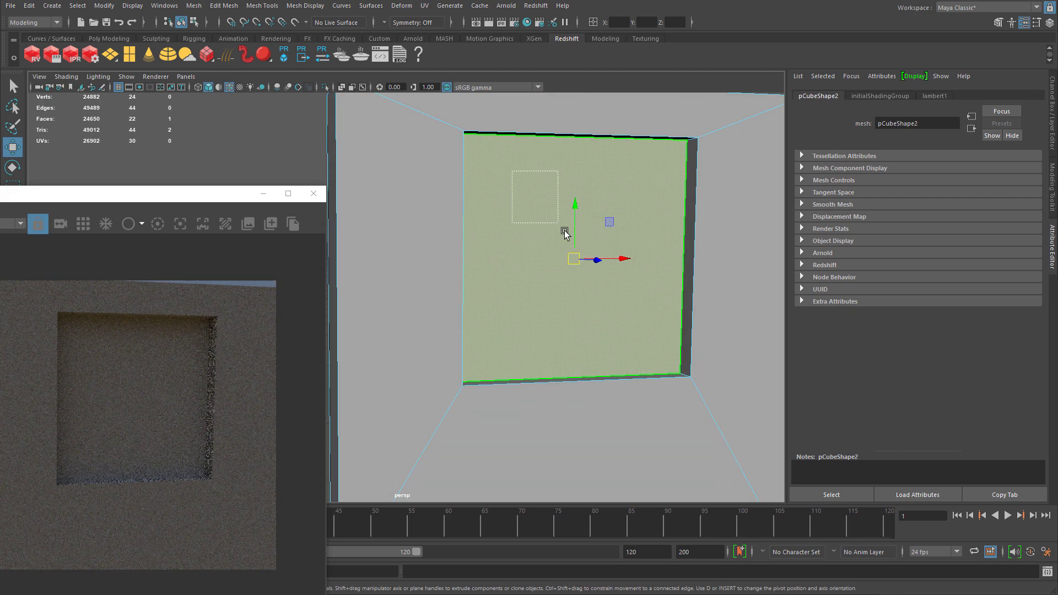
right_click_drag(540, 170, 611, 475)
scroll(614, 465, "up", 3)
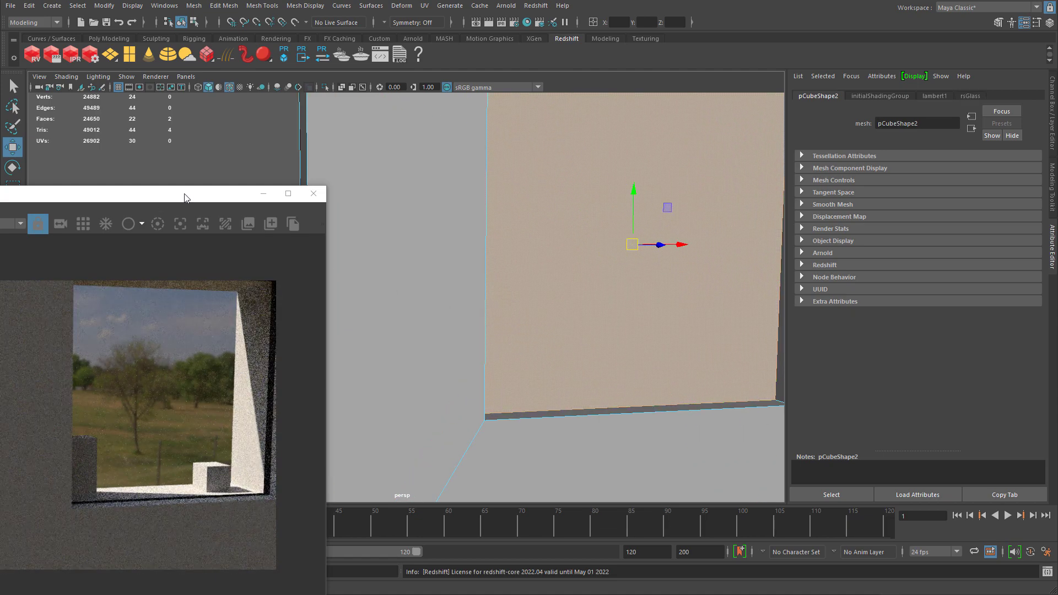
- Centre the render preview, move the camera close to the window, and return to Object mode
left_click_drag(184, 197, 561, 101)
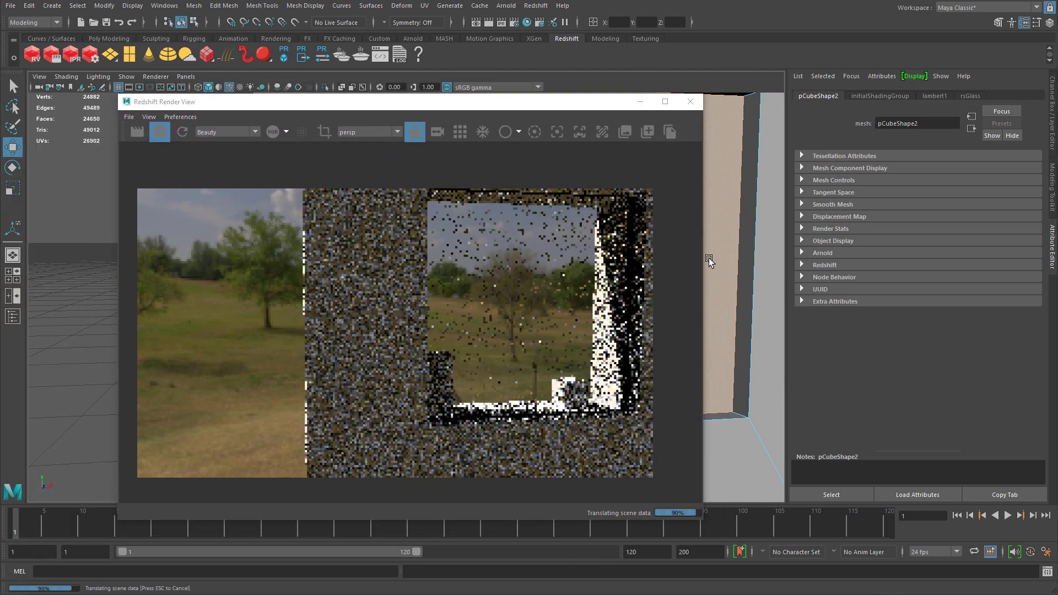
mouse_move(710, 261)
left_mouse_down("alt")
mouse_move(768, 276)
mouse_move(728, 449)
mouse_move(720, 253)
left_mouse_up("alt")
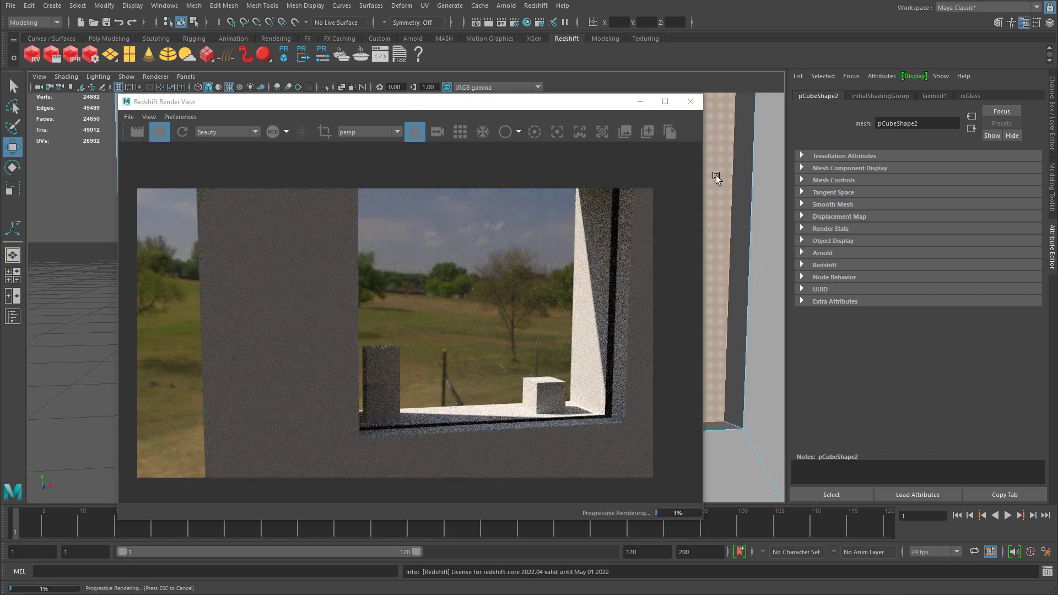
left_click_drag(716, 178, 768, 225, "alt")
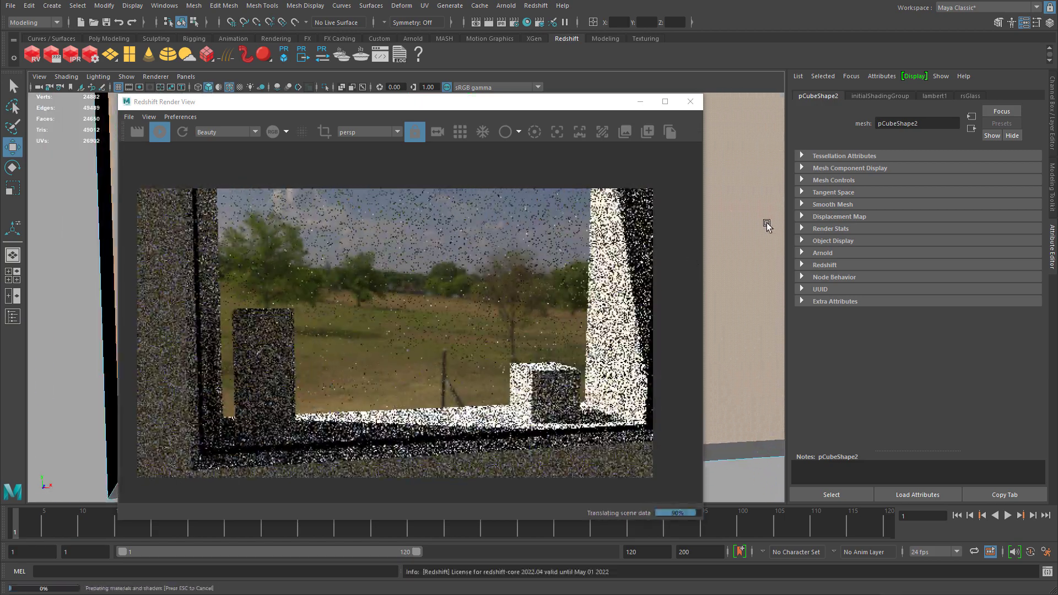
left_click(731, 229)
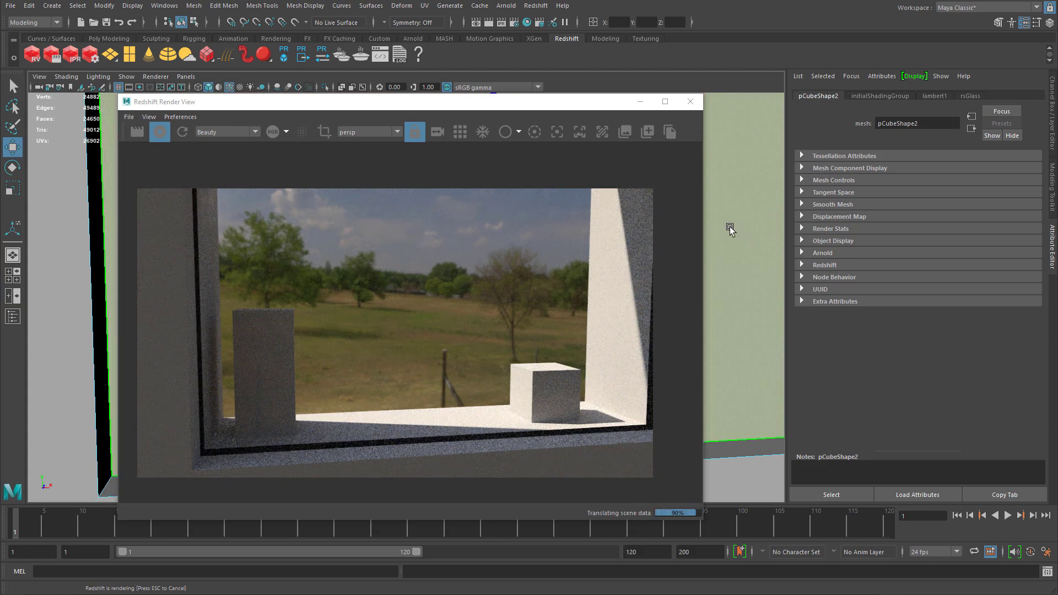
scroll(726, 230, "up", 4)
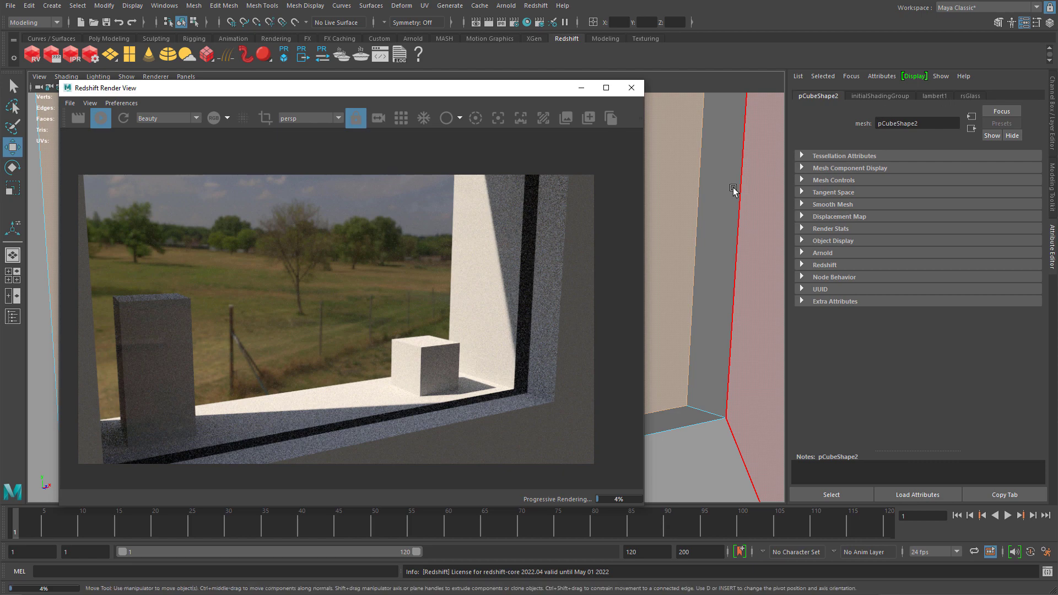
right_click_drag(733, 145, 752, 125)
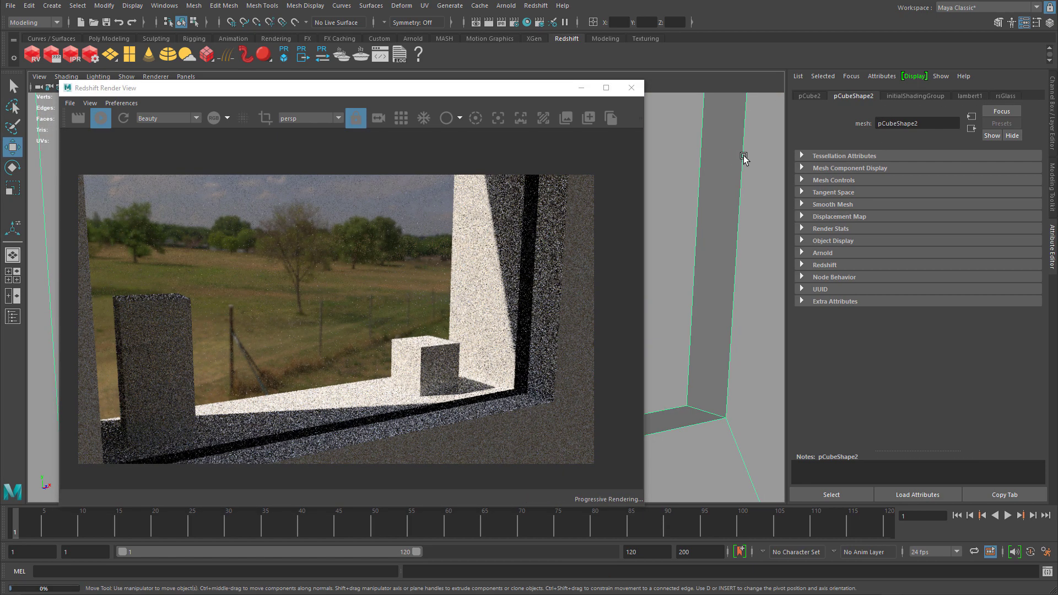
- Set rsGlass Refraction Weight to 0.85 after trying 0.8 and 0.5
left_click(1005, 96)
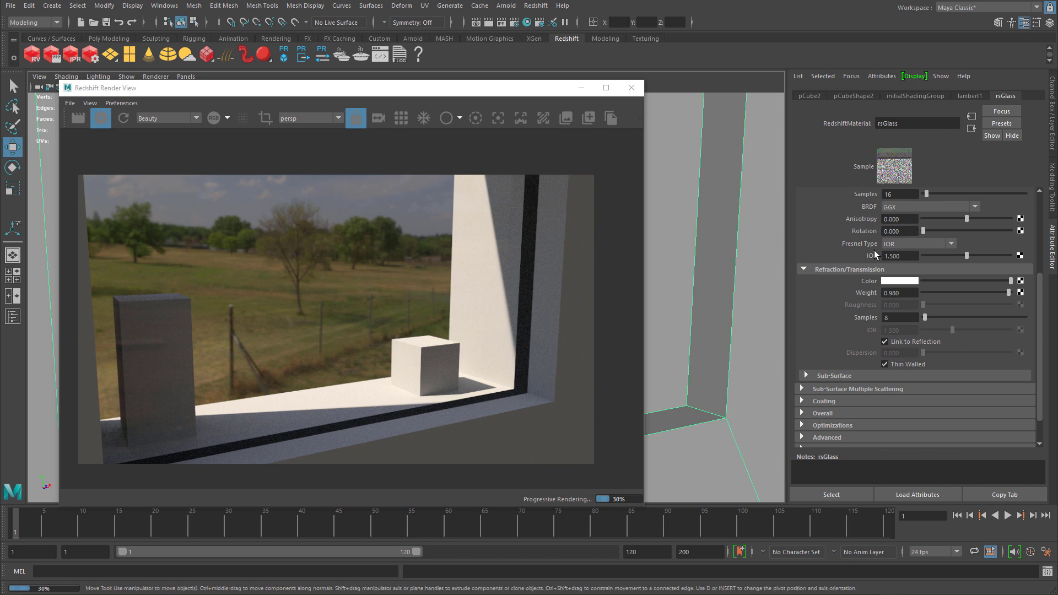
scroll(924, 255, "up", 3)
scroll(926, 254, "down", 2)
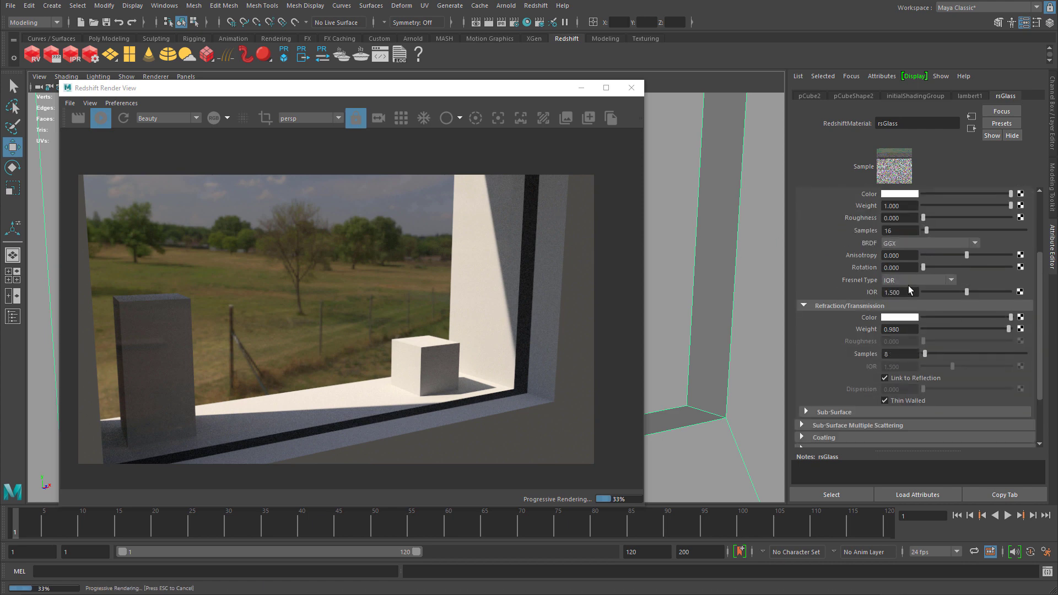
scroll(901, 332, "up", 2)
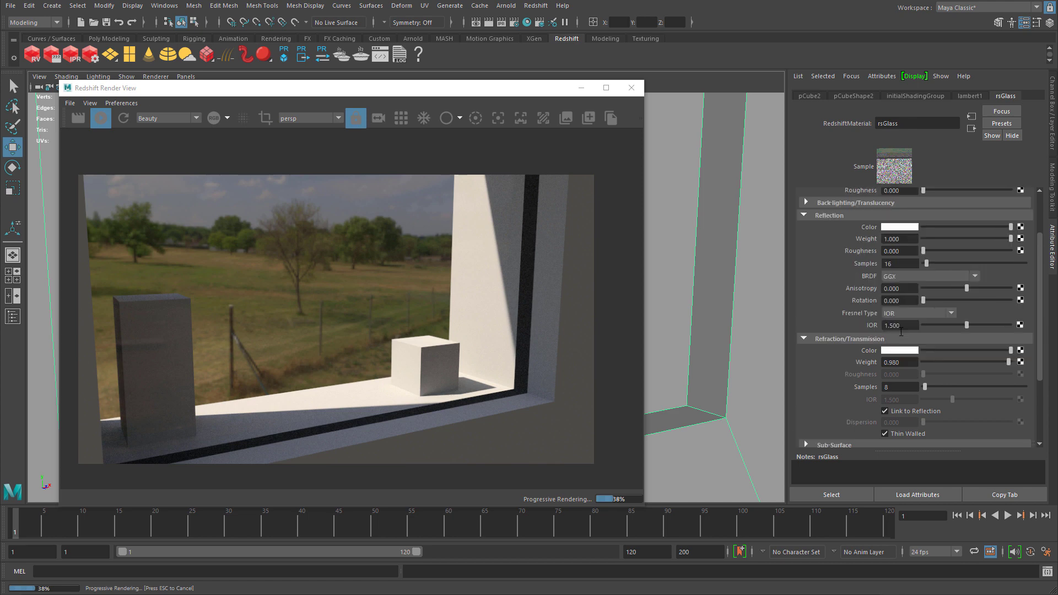
scroll(900, 324, "down", 2)
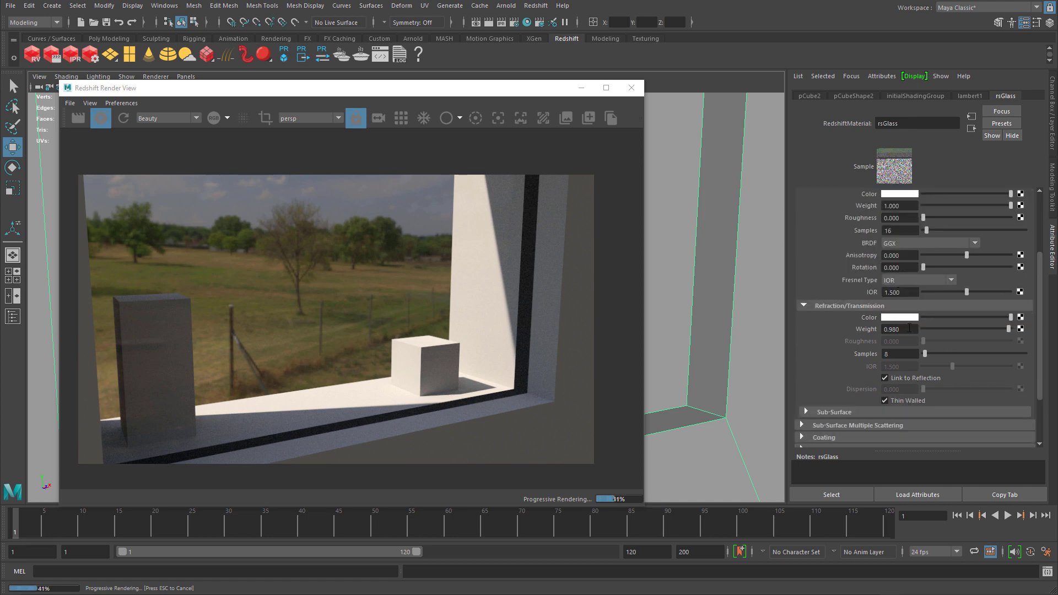
double_click(891, 329)
type("0.8")
key("Return")
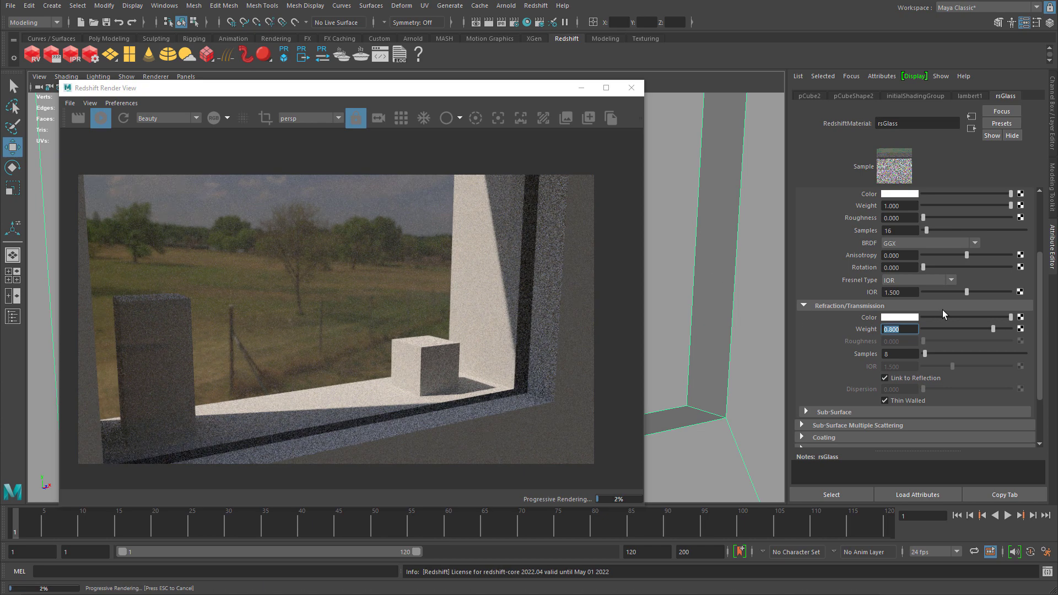
type("0.5")
key("Return")
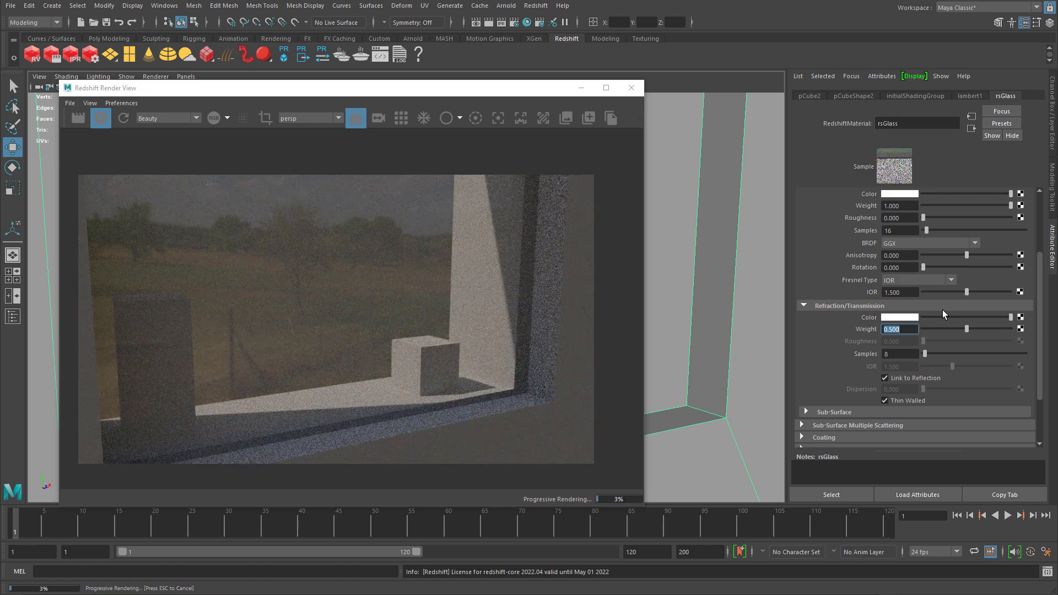
type(".8")
key("Return")
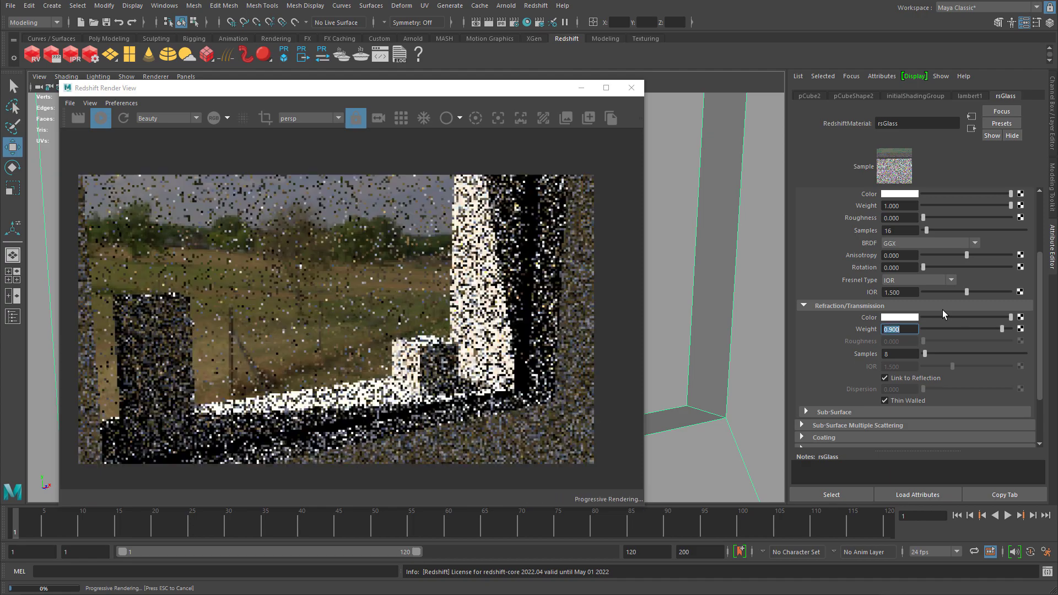
type(".85")
key("Return")
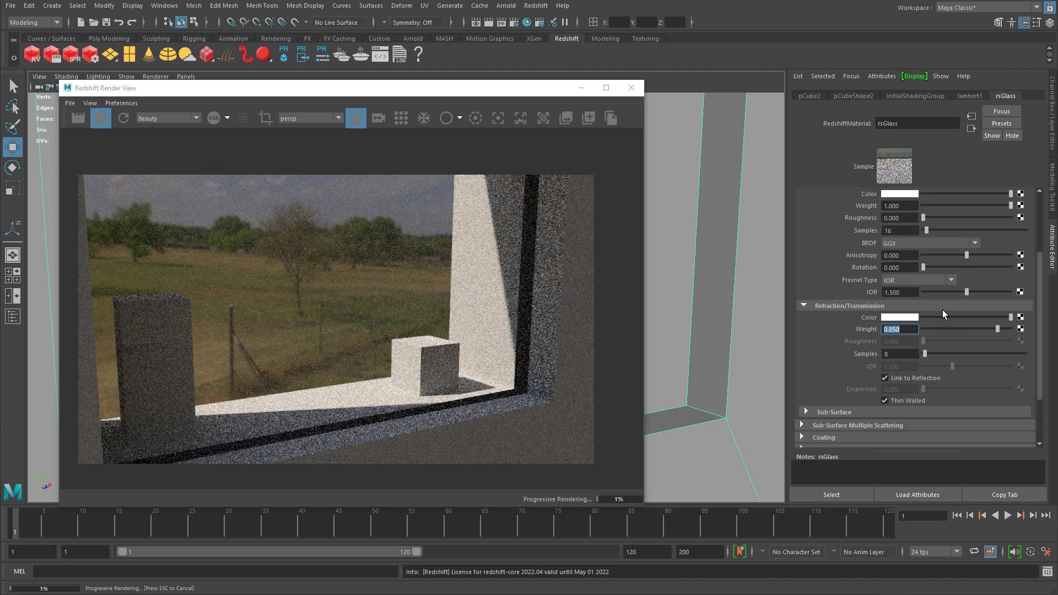
left_click(897, 402)
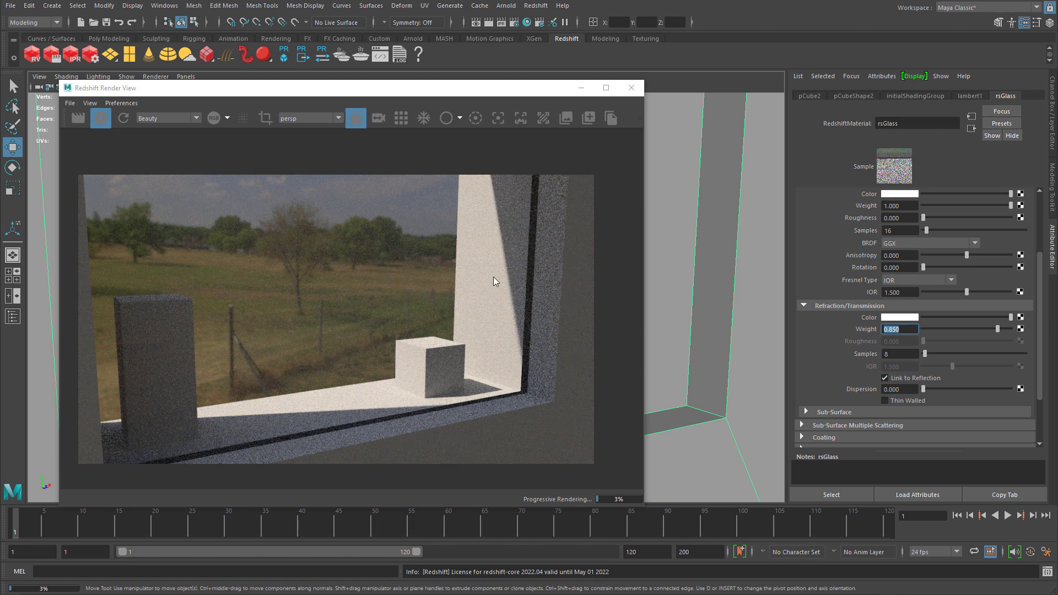
left_click(897, 401)
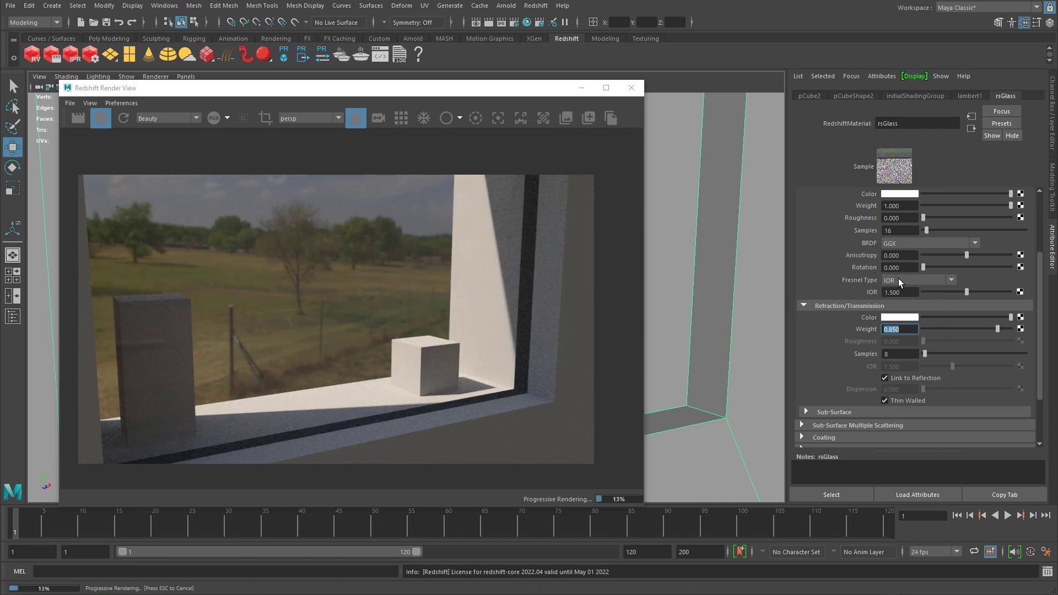
left_click(881, 288)
type("3")
key("Return")
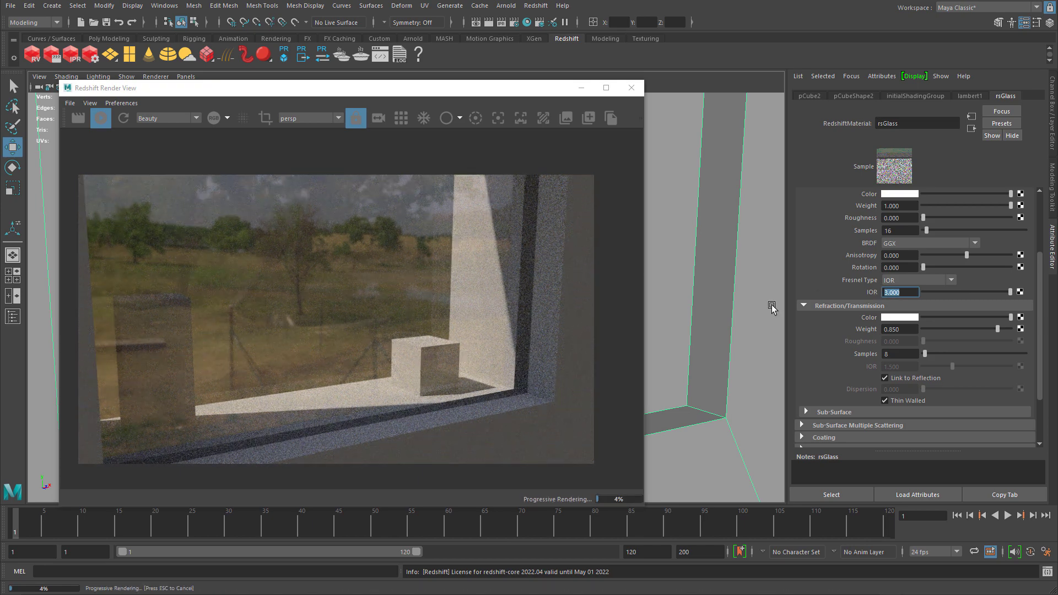
type("5")
key("Return")
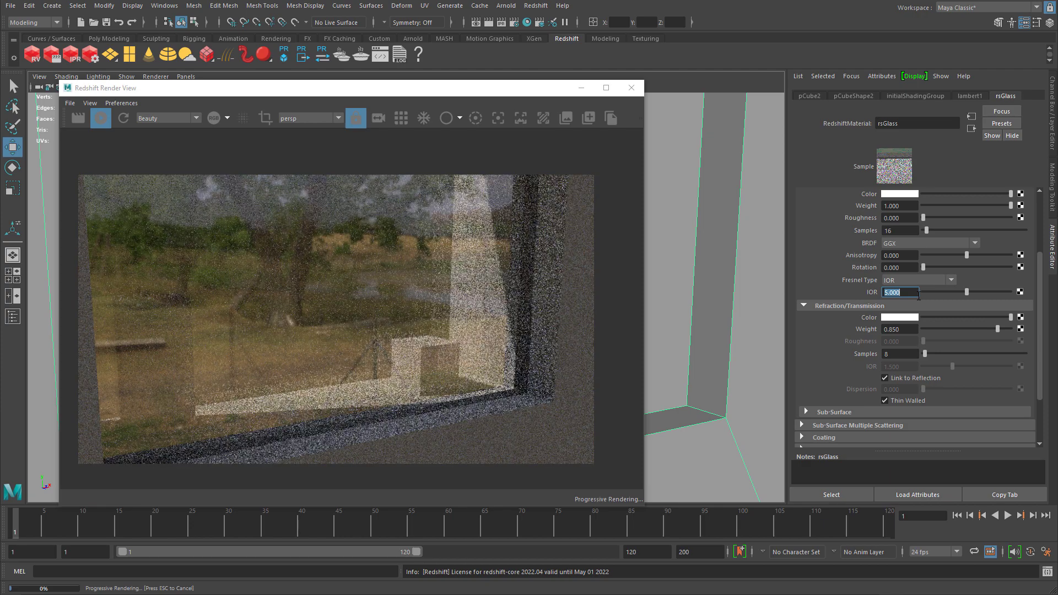
type("1.5")
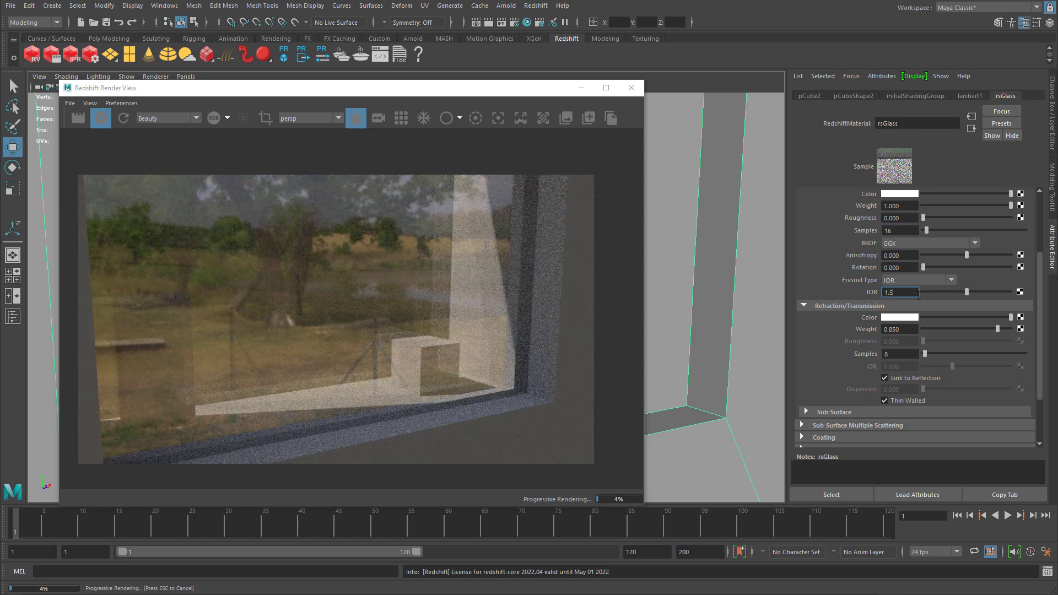
key("Return")
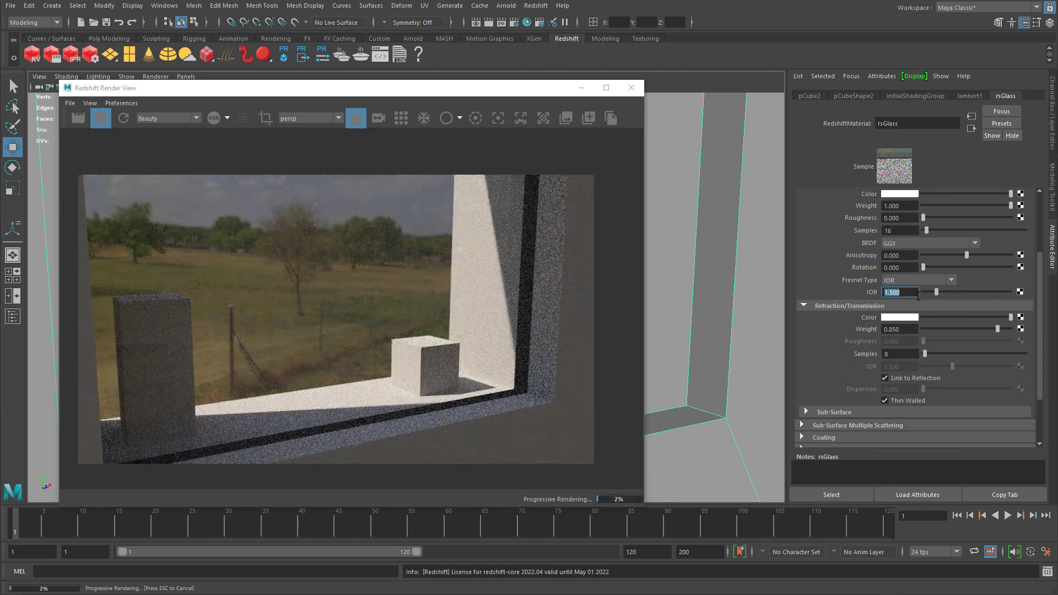
- Unlink refraction and try Reflection Roughness 0.2 and Refraction Roughness 0.2, then 0.1
left_click(901, 378)
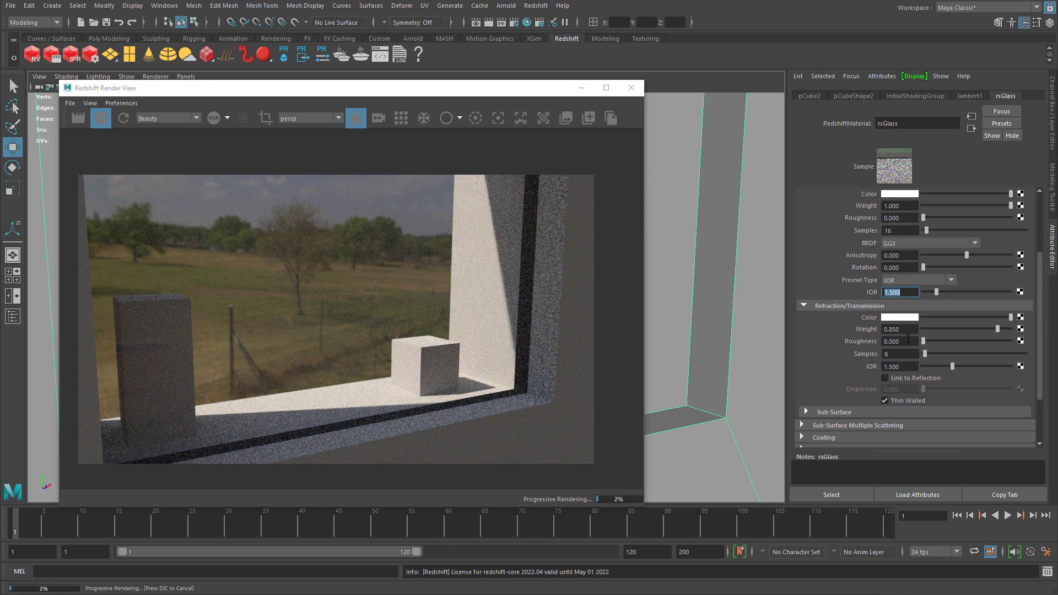
scroll(904, 270, "up", 3)
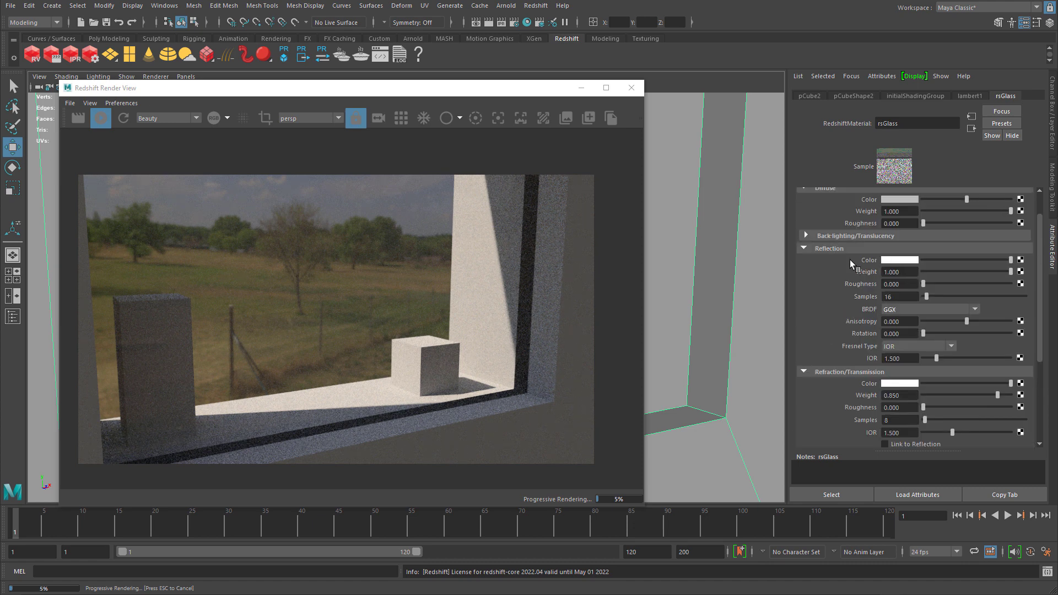
left_click(887, 284)
type("0.2")
key("Return")
scroll(899, 285, "down", 3)
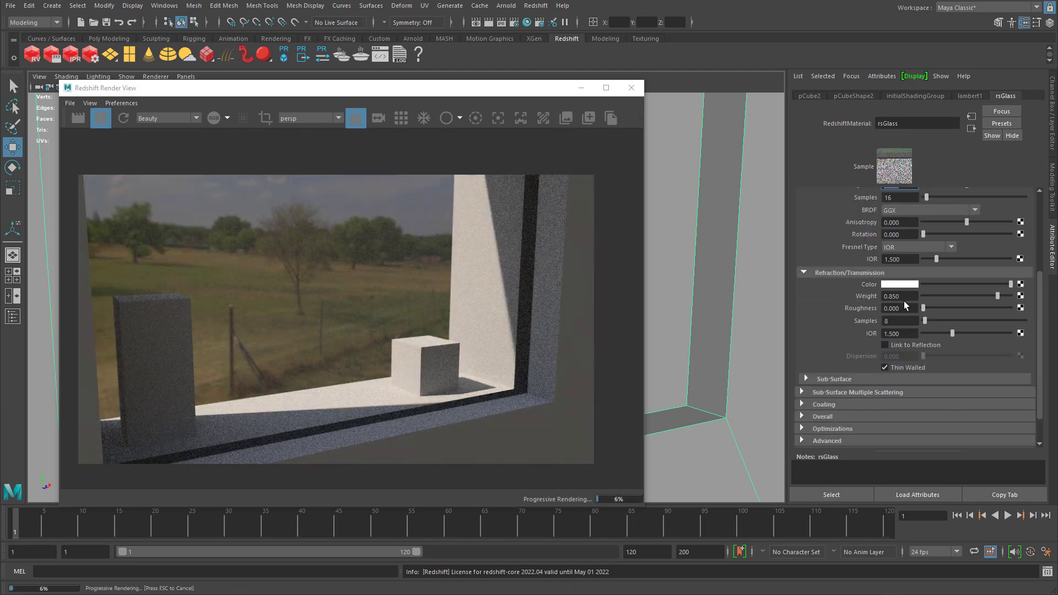
double_click(899, 308)
type(".2")
key("Return")
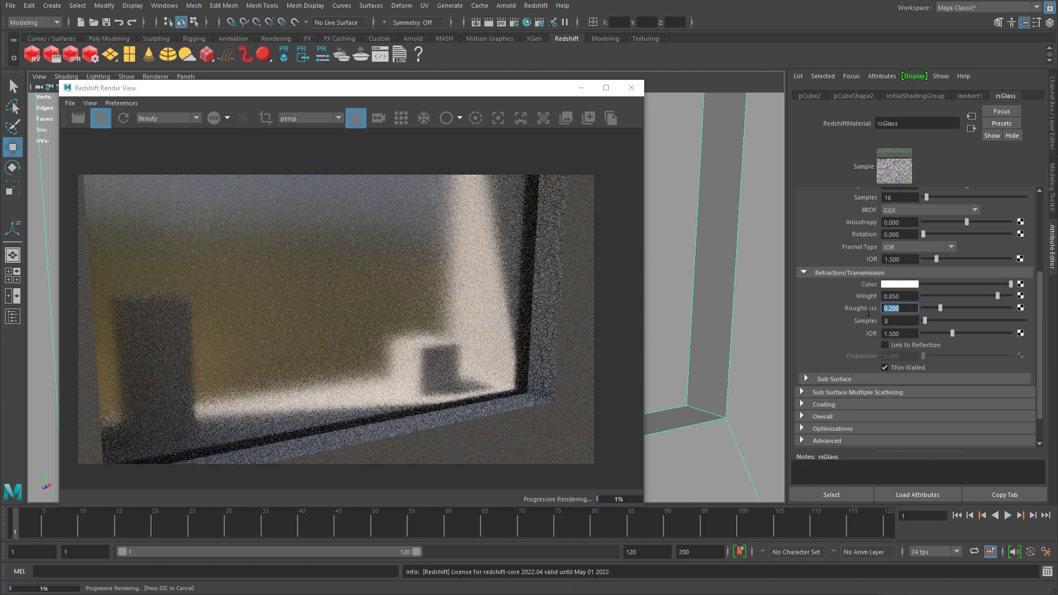
type(".1")
key("Return")
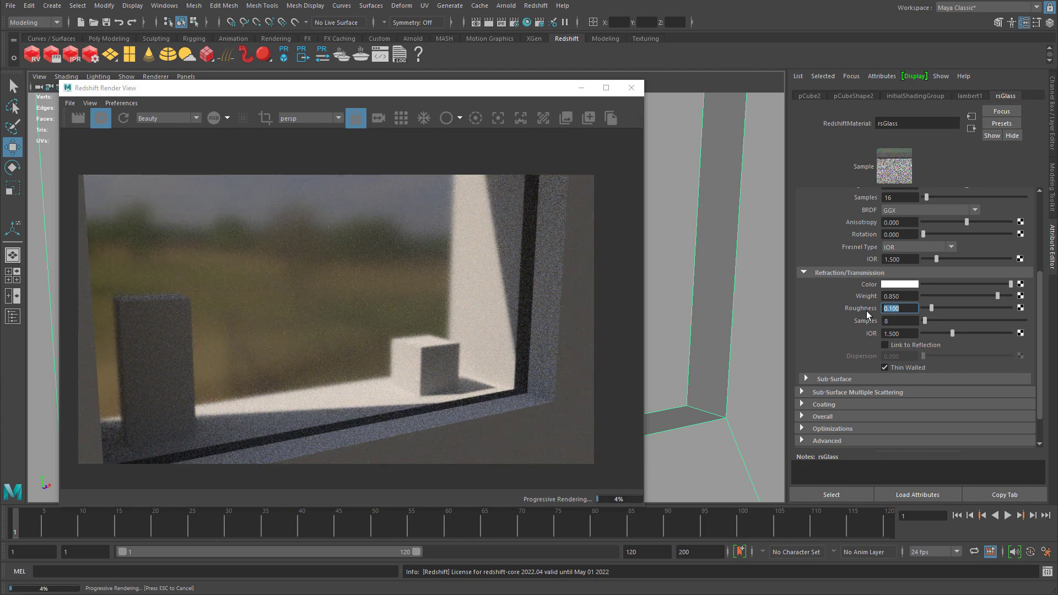
- Keep Thin Walled on, relink refraction to reflection, and set Reflection Roughness to 0.1
left_click(908, 369)
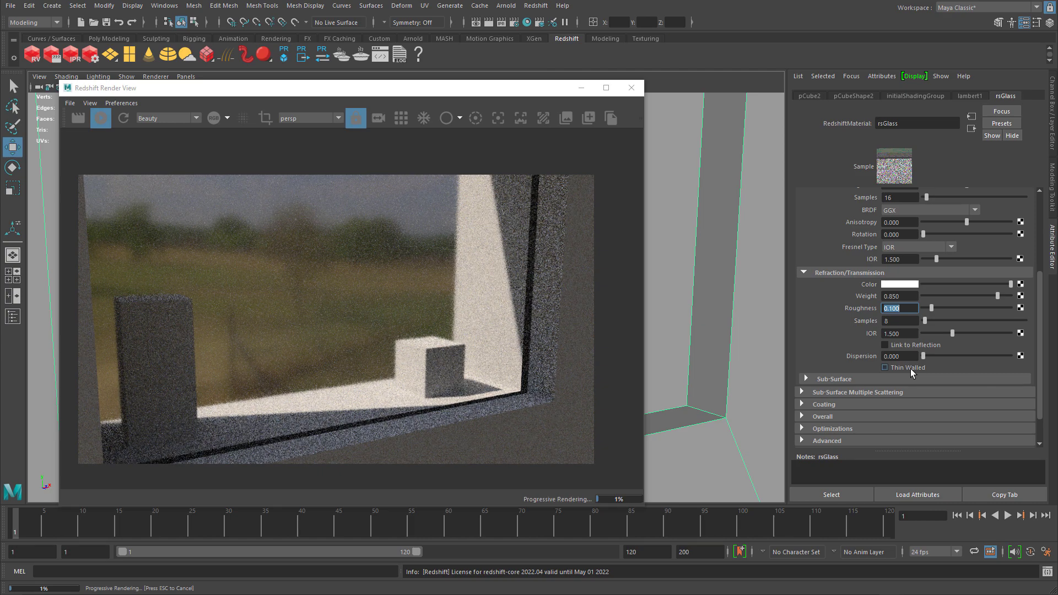
left_click(910, 368)
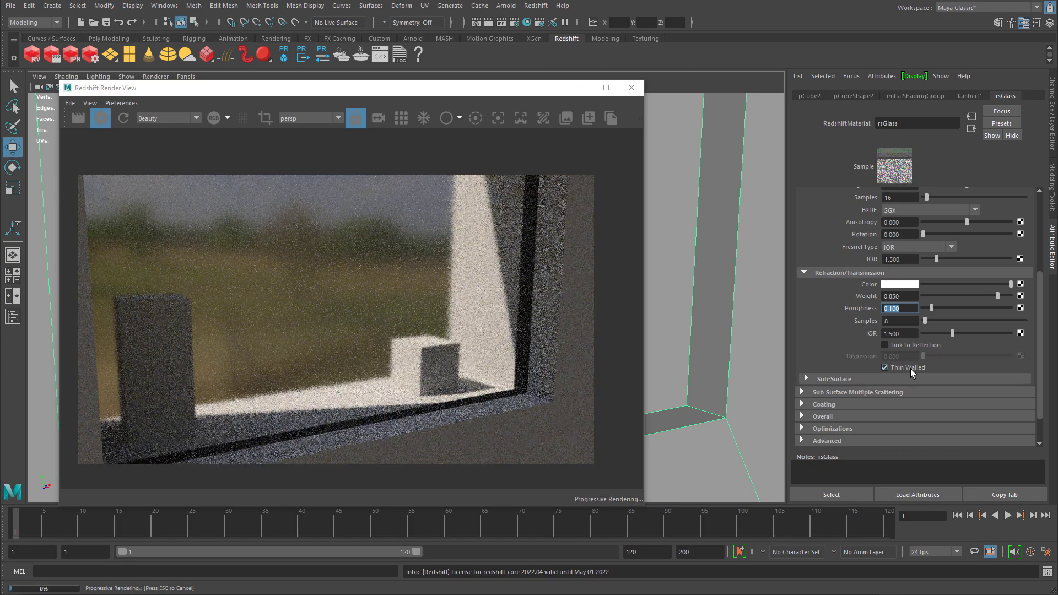
left_click(905, 346)
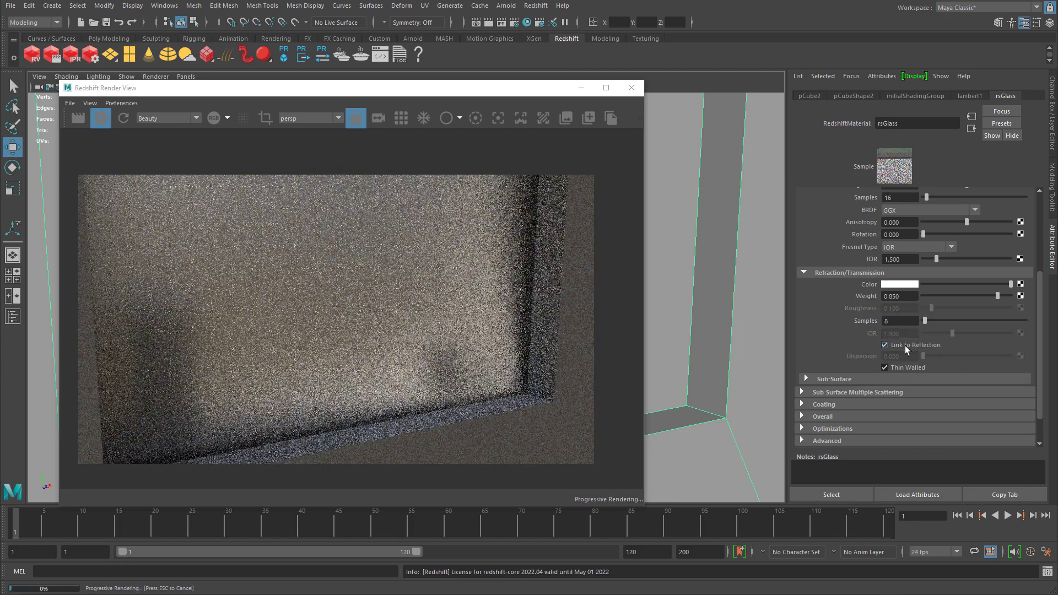
scroll(842, 358, "up", 3)
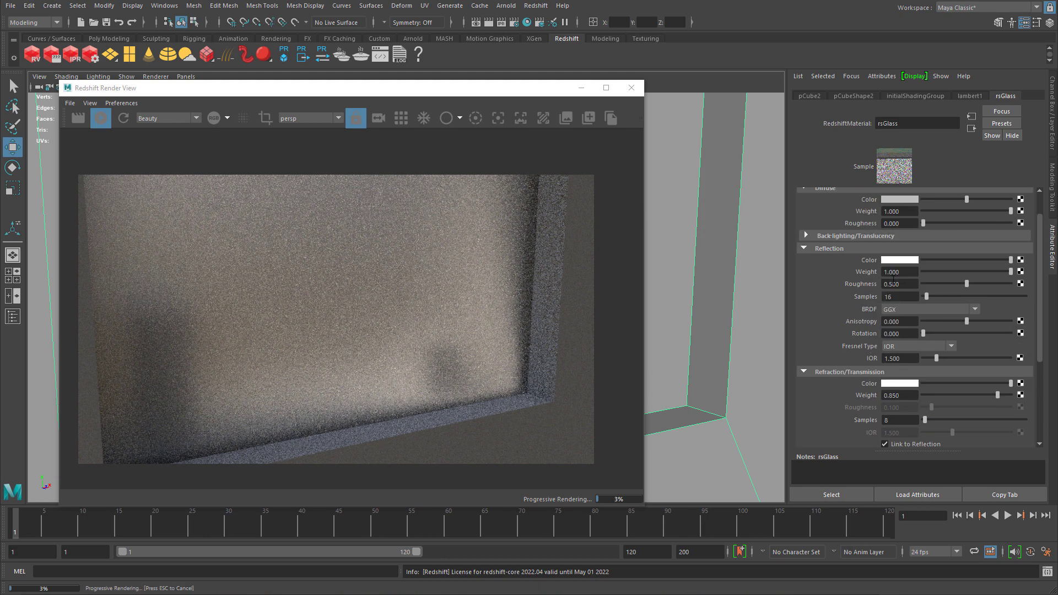
left_click_drag(905, 284, 885, 285)
type("0.2")
key("Return")
type("0.1")
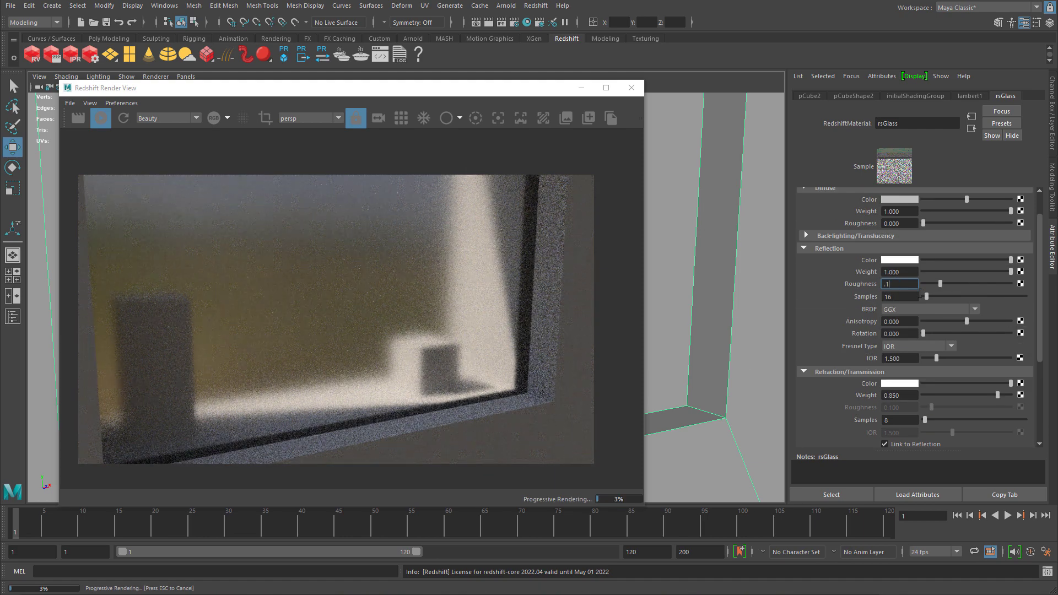
key("Return")
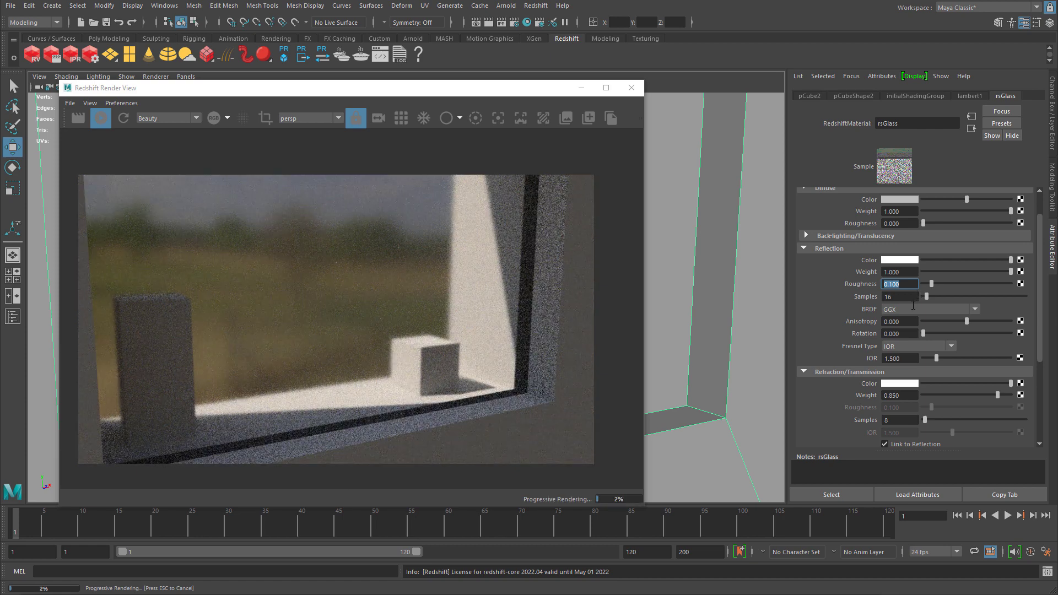
- Move the render preview aside and delete one face of the wall mesh
left_click_drag(529, 90, 414, 234)
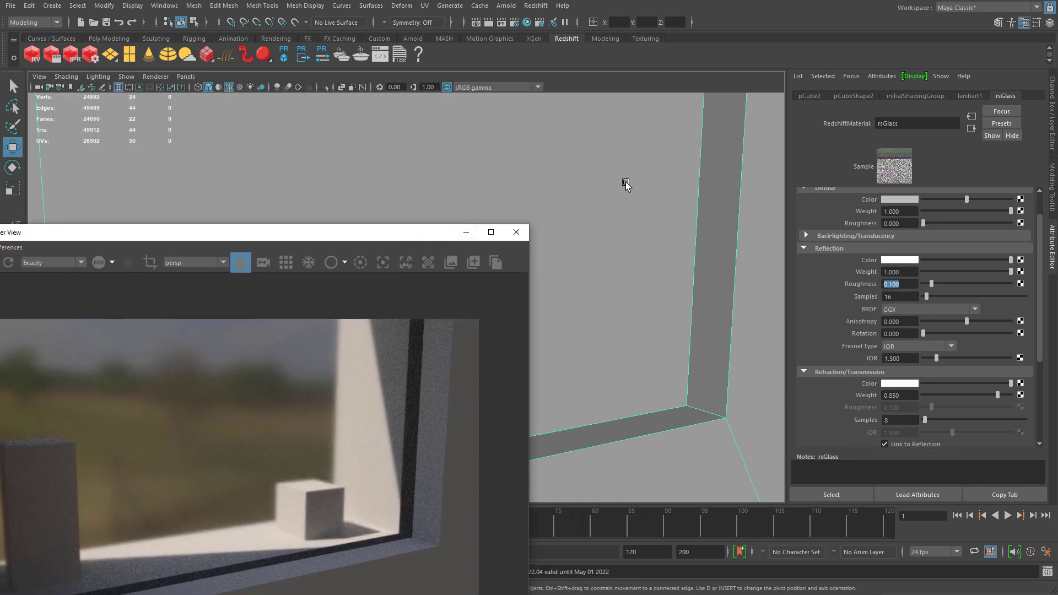
left_click_drag(673, 208, 538, 118, "alt")
right_click_drag(538, 118, 575, 170)
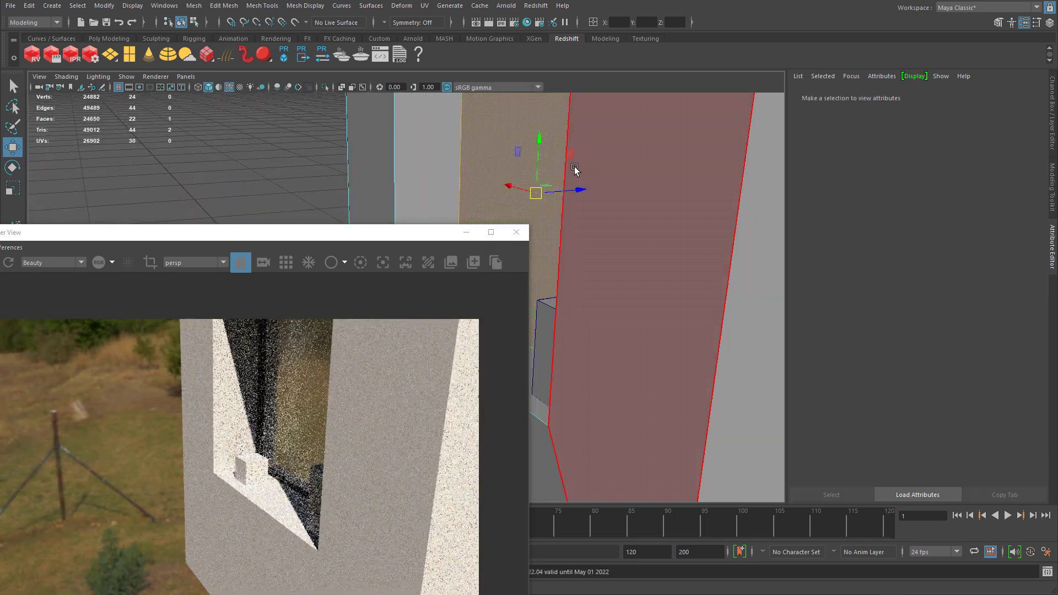
key("Delete")
- Select the wall opening's edge loop and shift it slightly along X
left_click_drag(498, 148, 514, 144, "alt")
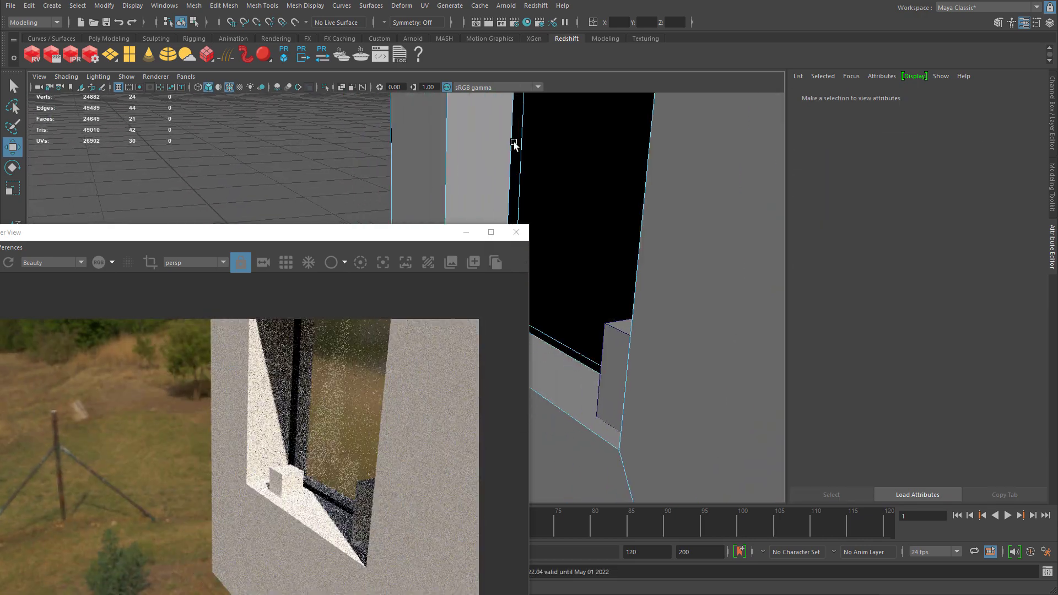
right_click_drag(514, 145, 513, 124)
double_click(513, 120)
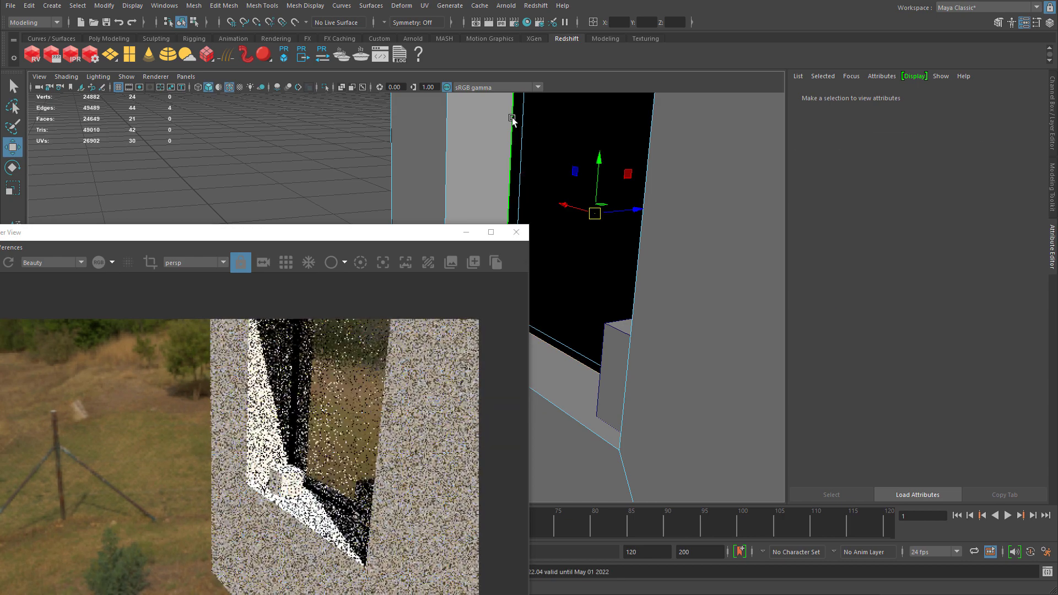
left_click_drag(419, 232, 338, 361)
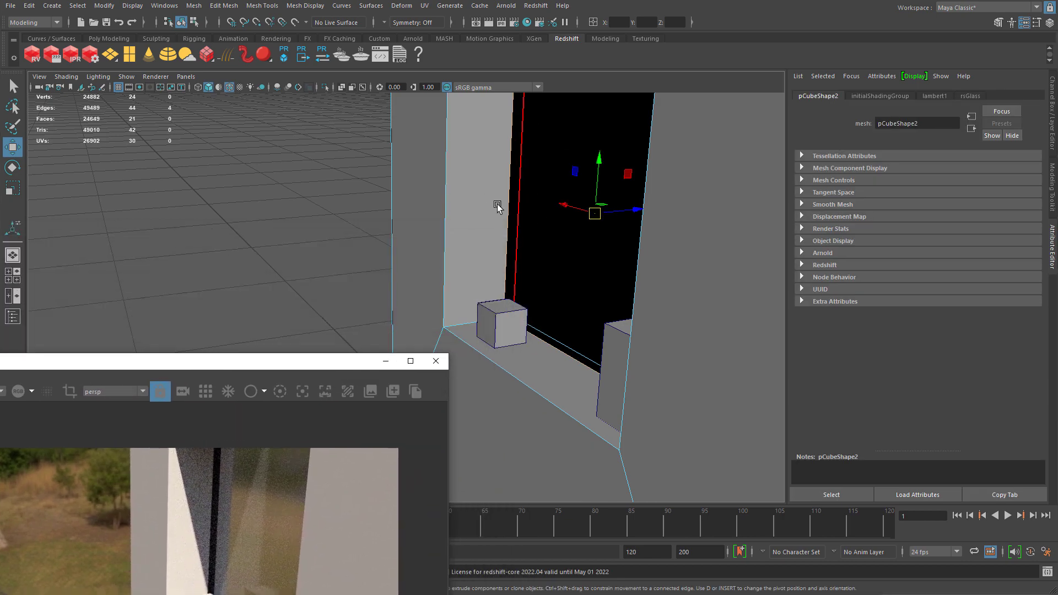
left_click(634, 210)
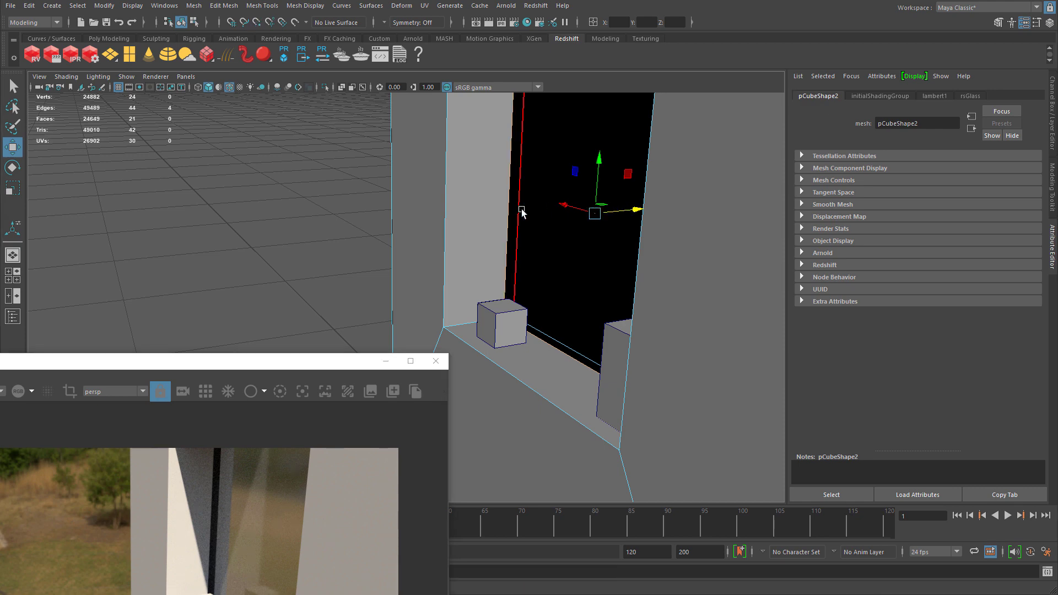
middle_click_drag(521, 207, 532, 206)
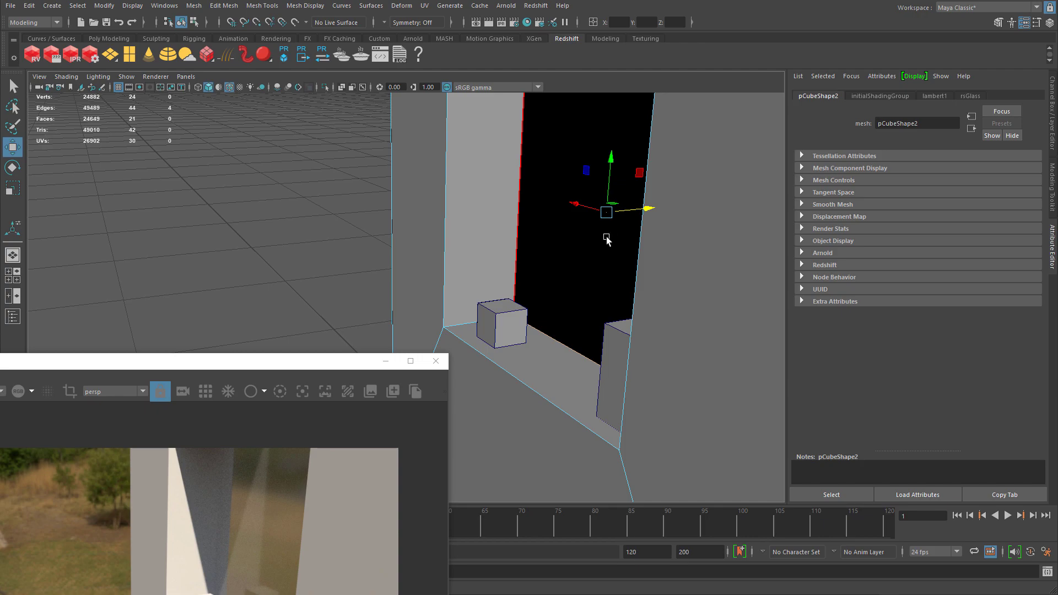
left_click_drag(606, 241, 480, 232, "alt")
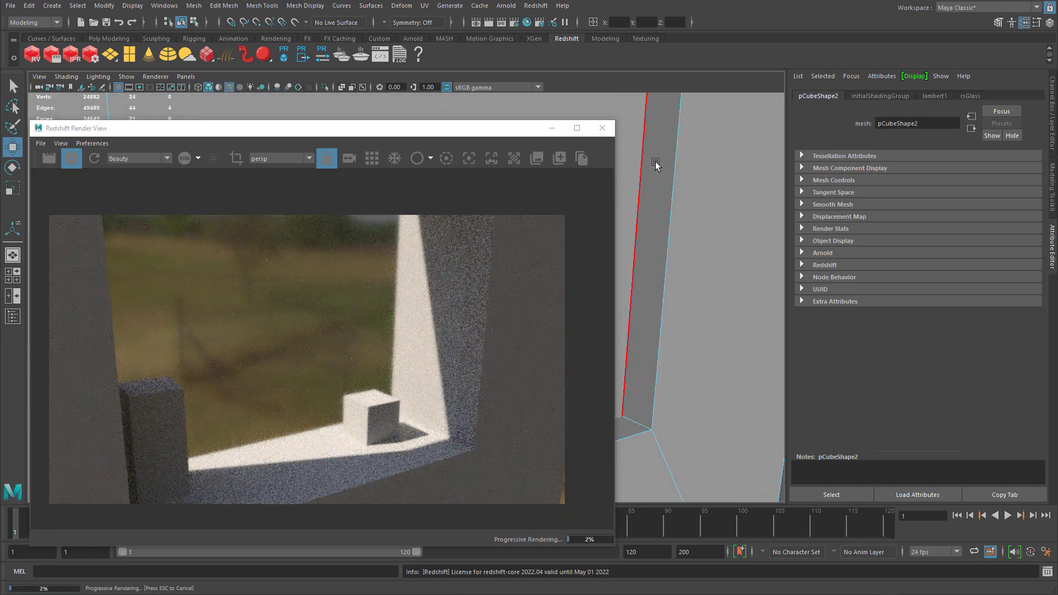
- Set rsGlass Reflection Roughness to 0 and try a Reflection IOR of 3
right_click_drag(663, 144, 664, 433)
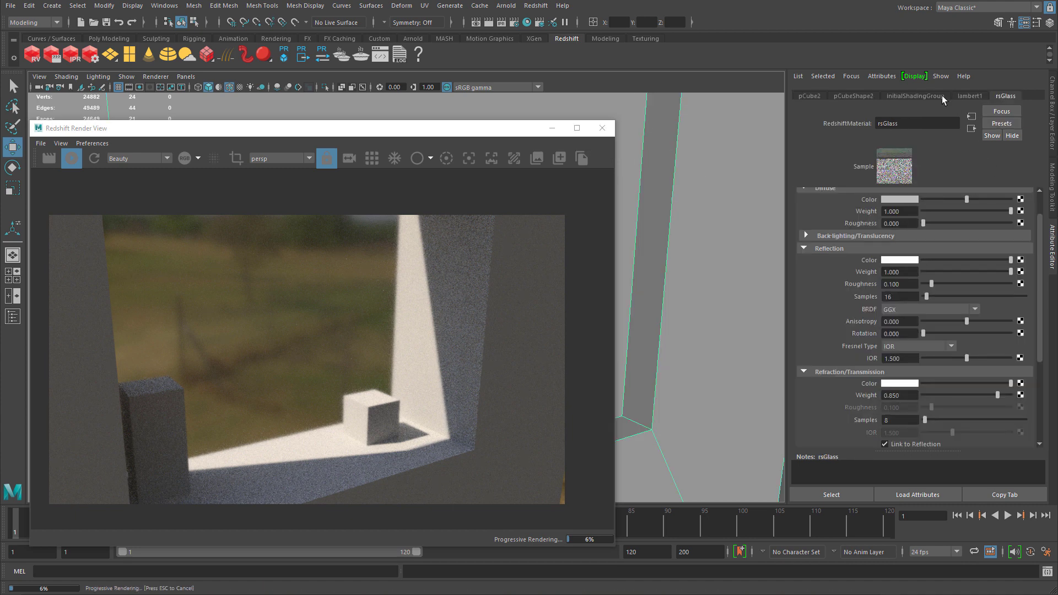
scroll(915, 265, "down", 3)
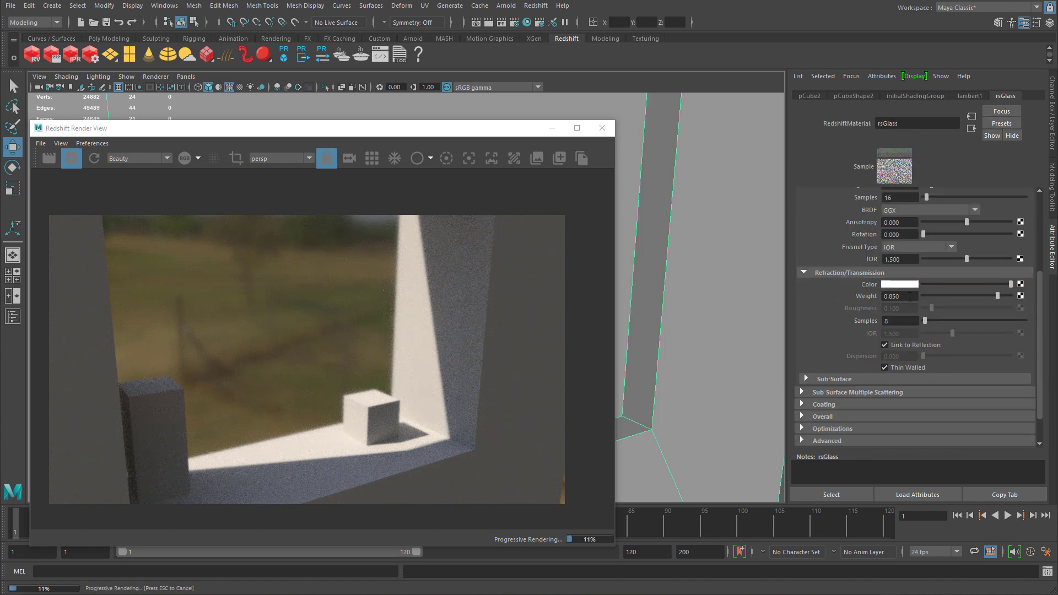
scroll(905, 257, "up", 2)
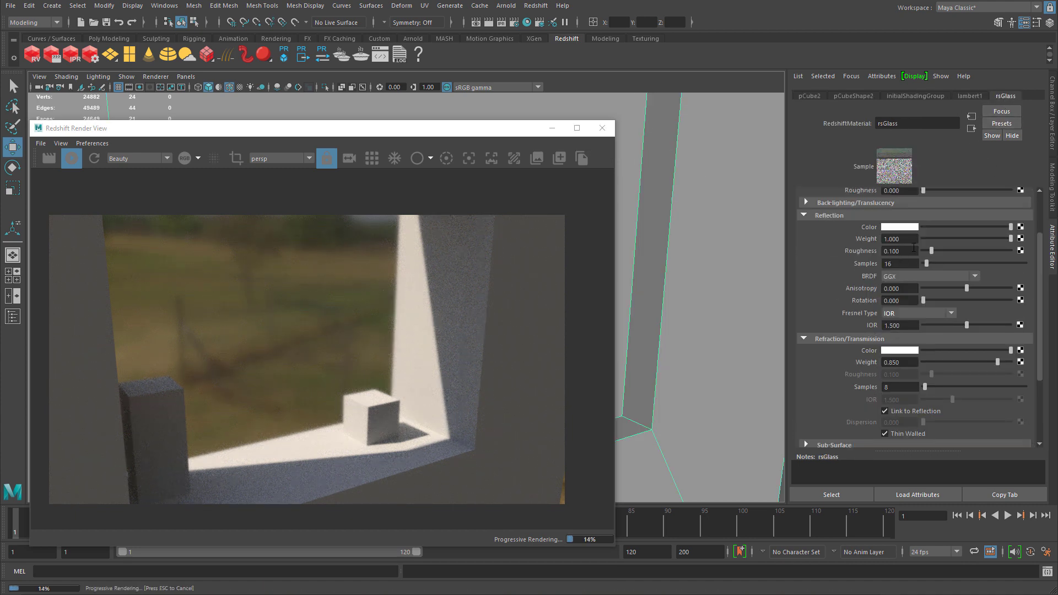
left_click(913, 250)
type("0")
key("Return")
scroll(927, 297, "down", 1)
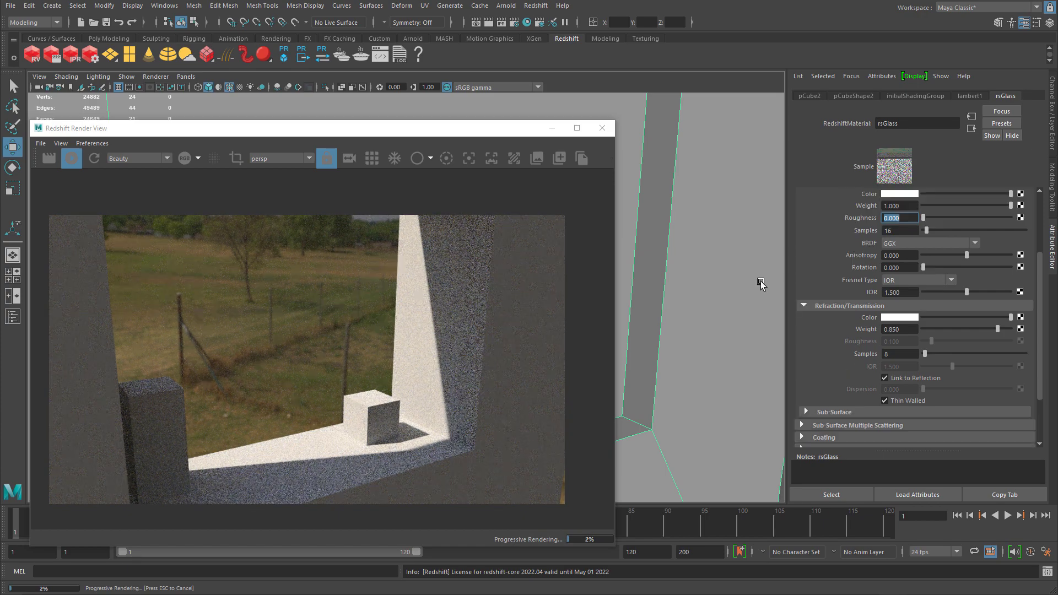
left_click(909, 292)
type("3")
key("Return")
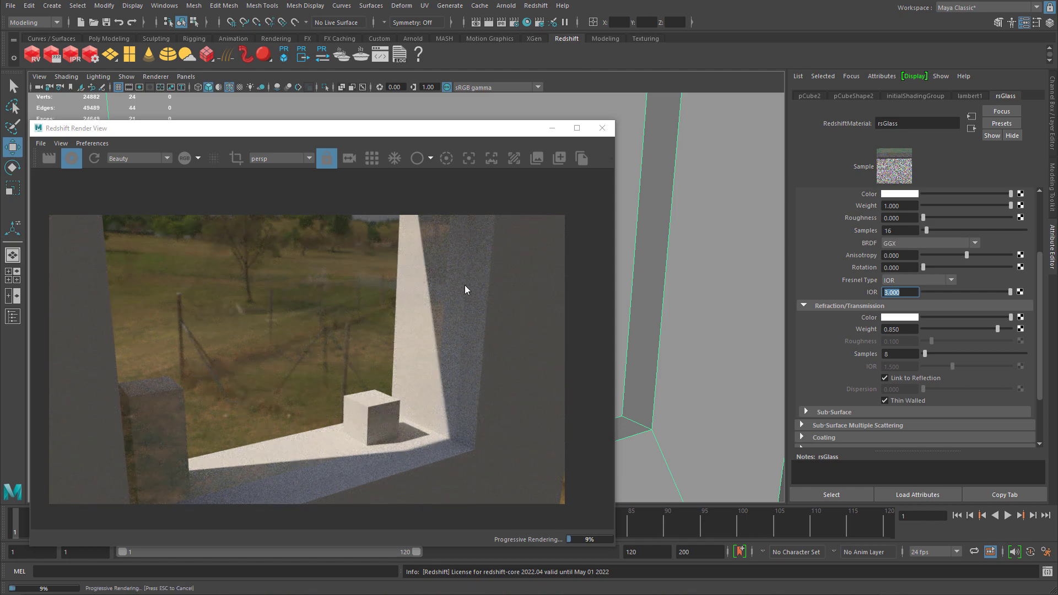
- Set Refraction Weight to 0.95 and Reflection IOR to 5, keeping Thin Walled on
left_click(899, 329)
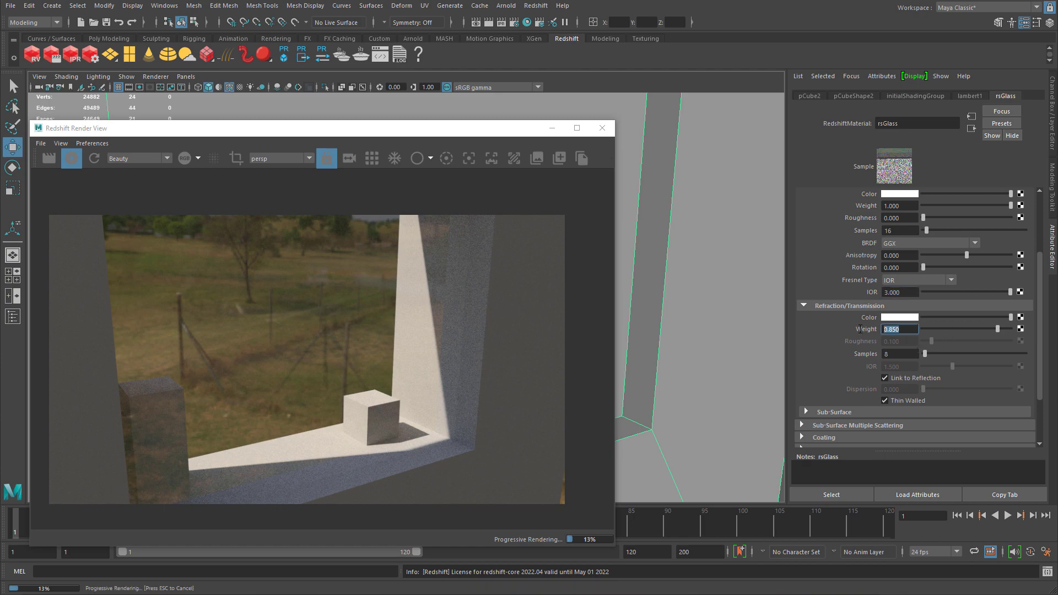
type("0.9")
key("Return")
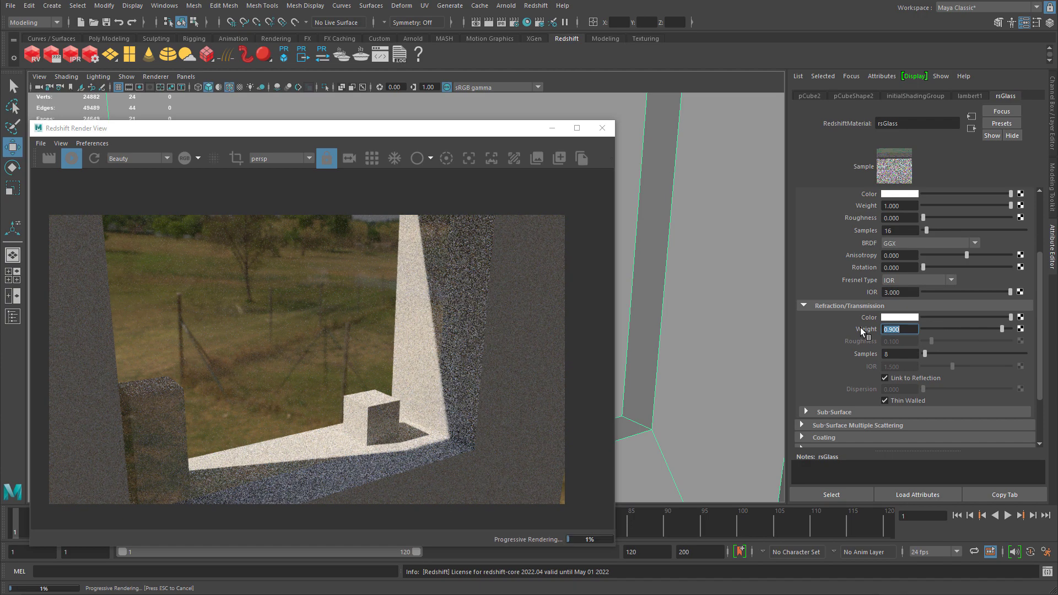
left_click(907, 400)
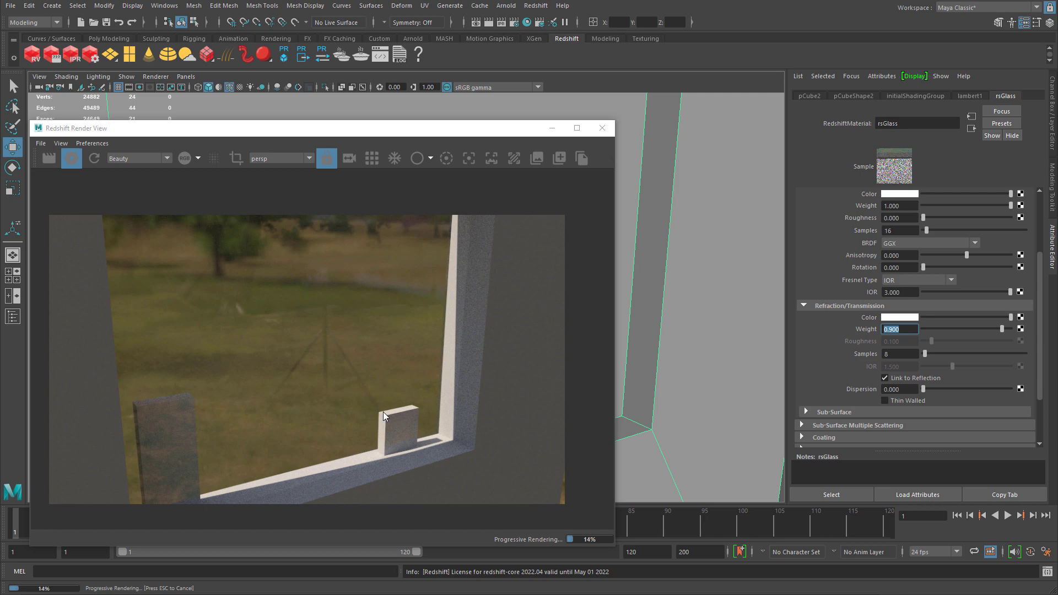
left_click(902, 401)
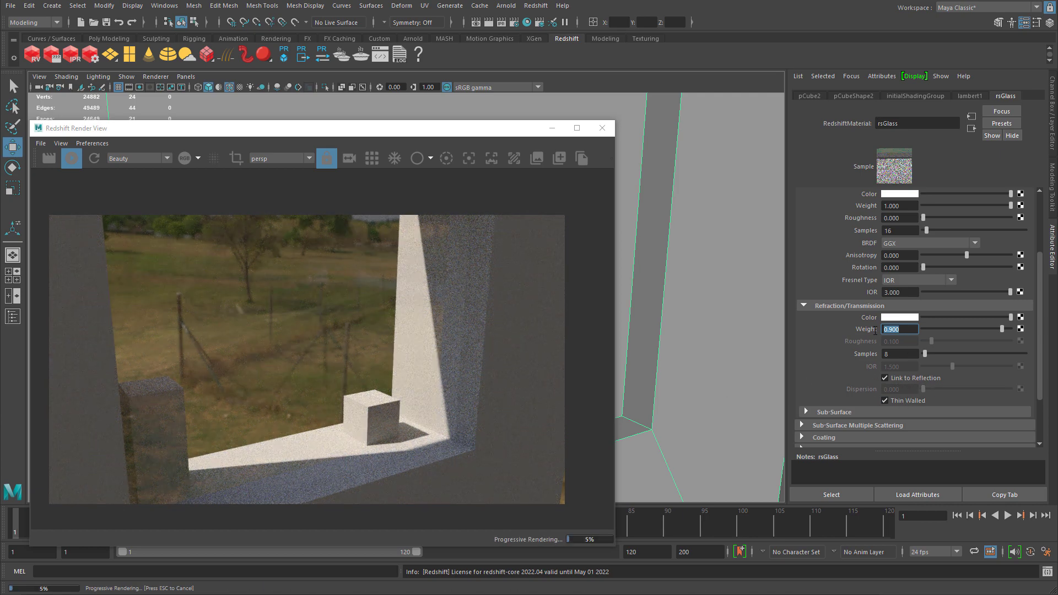
type("0.8")
key("Return")
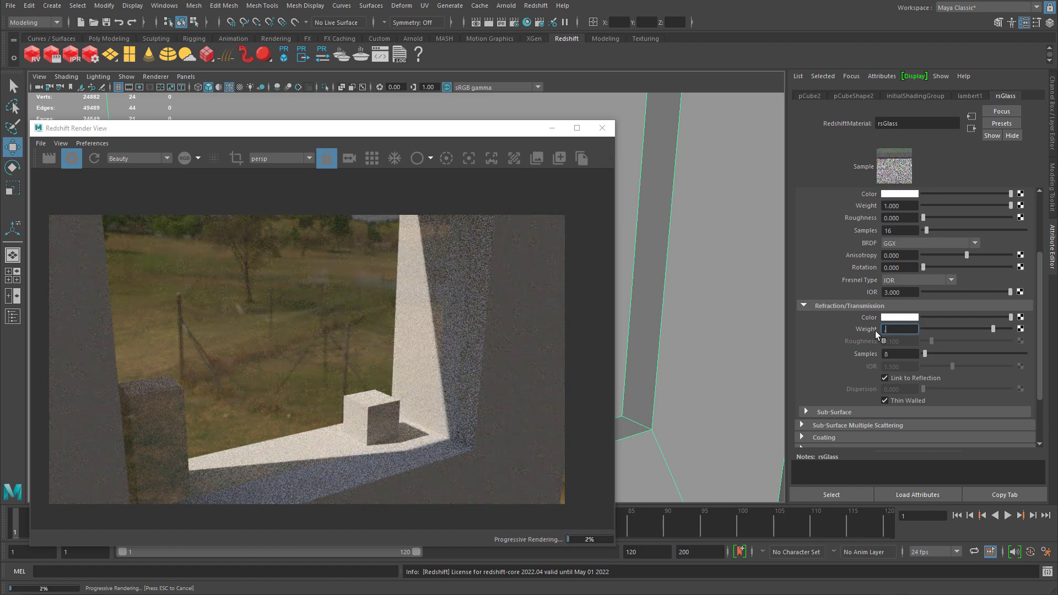
type("0.95")
key("Return")
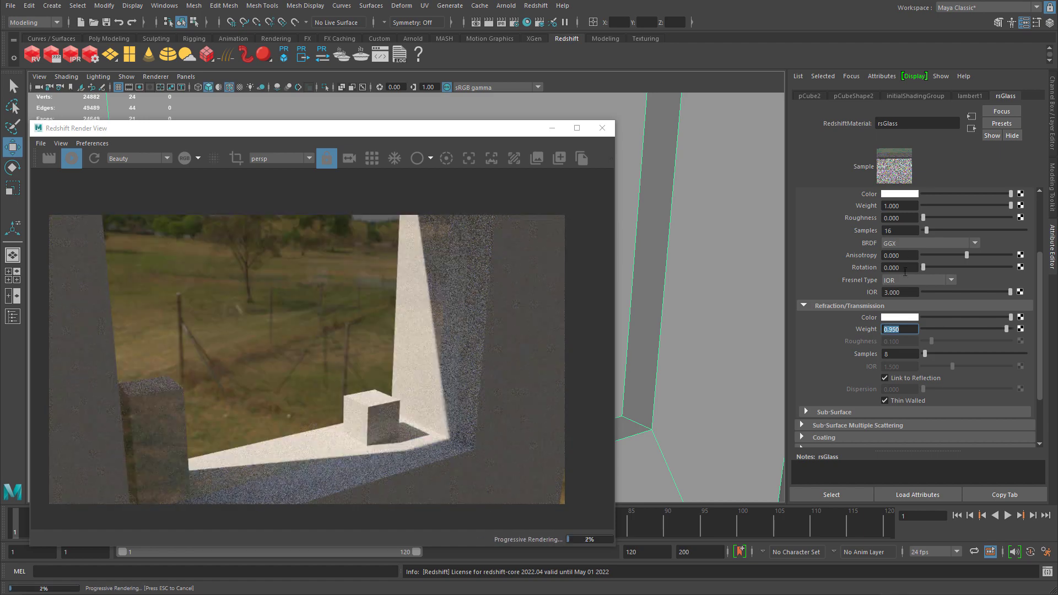
left_click(901, 291)
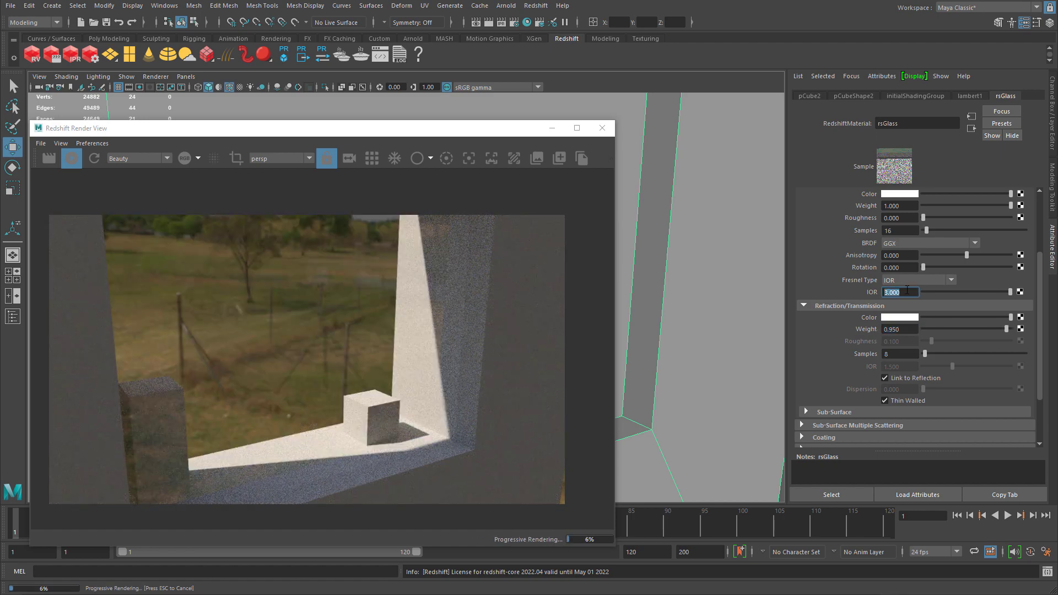
type("5")
key("Return")
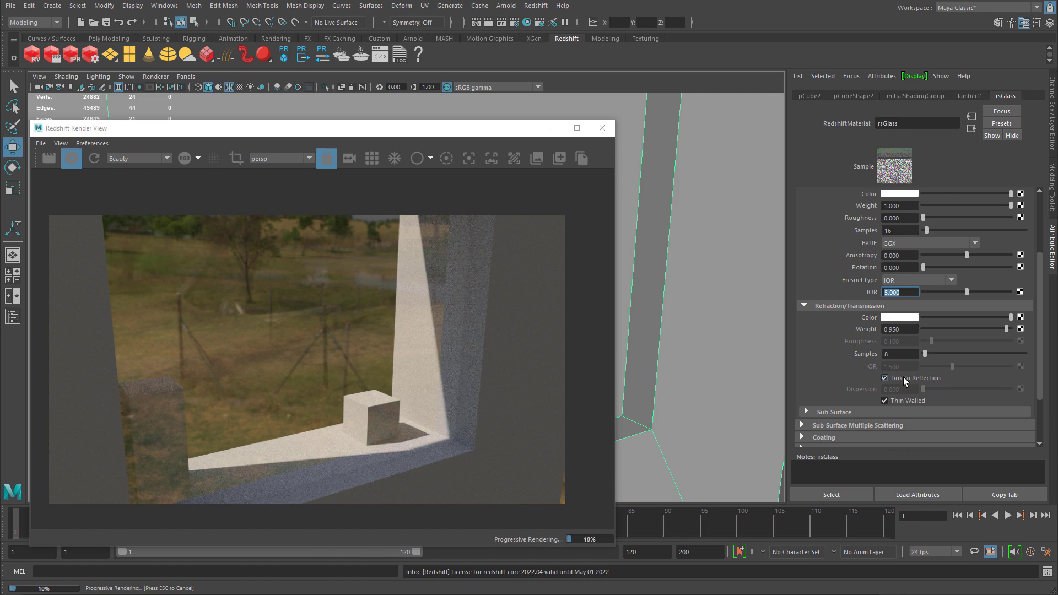
- Relink refraction to reflection, set Reflection IOR to 1.5, and drag the render preview down
left_click(885, 378)
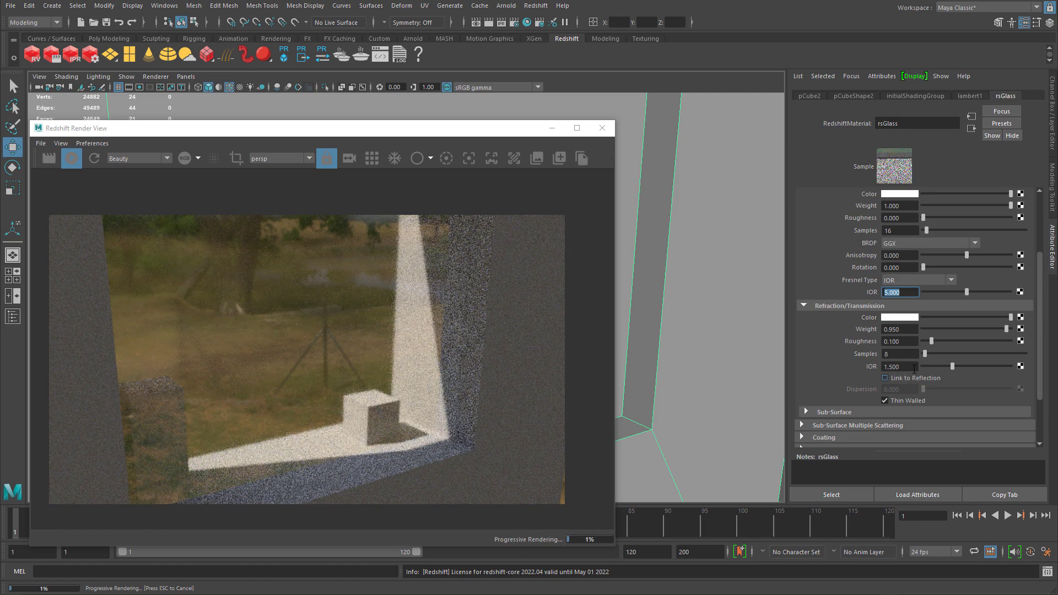
left_click(904, 341)
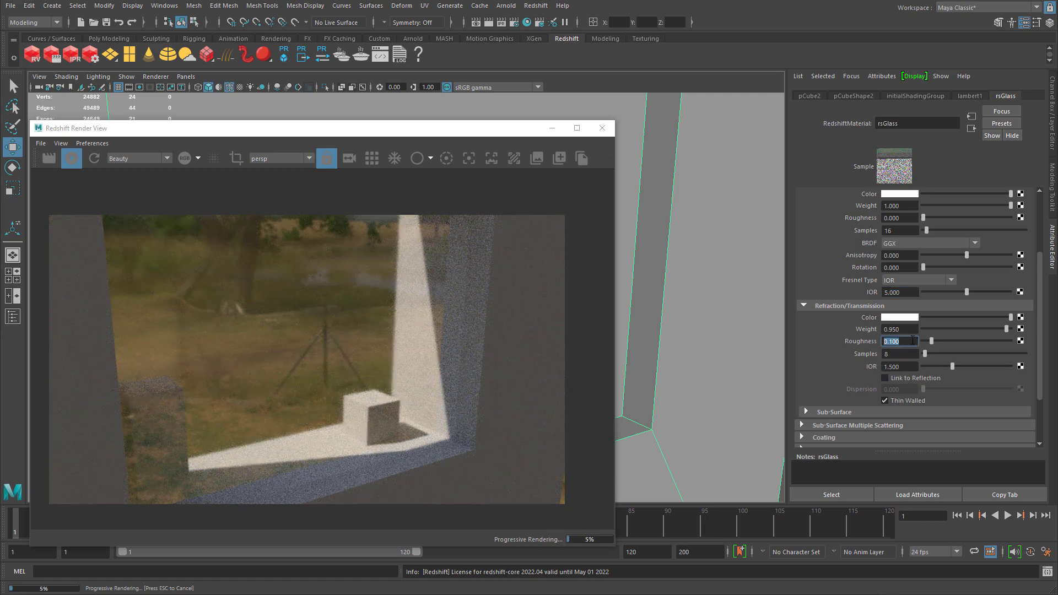
scroll(841, 321, "up", 2)
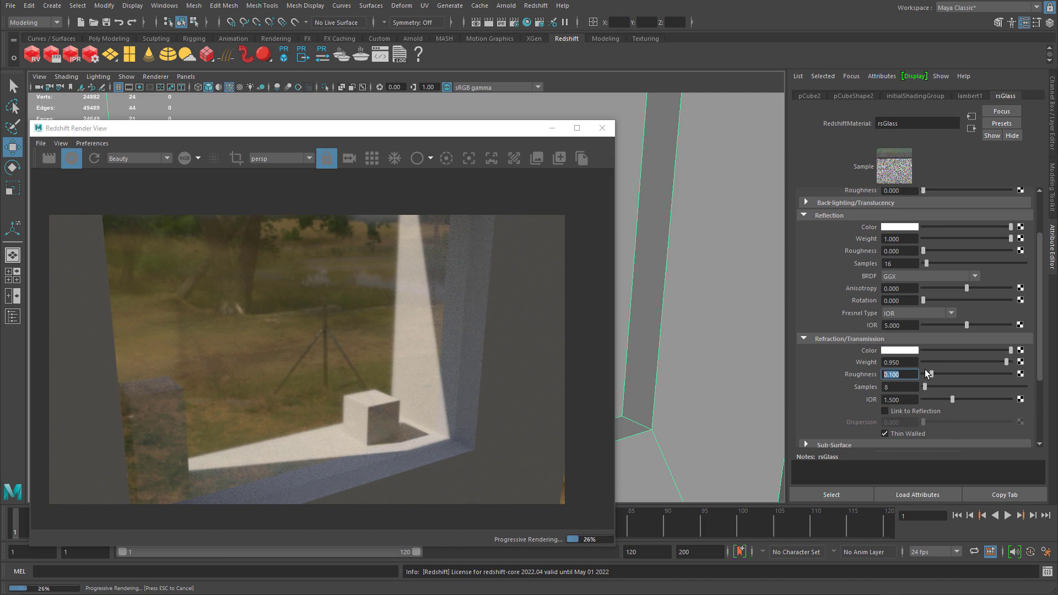
left_click(913, 412)
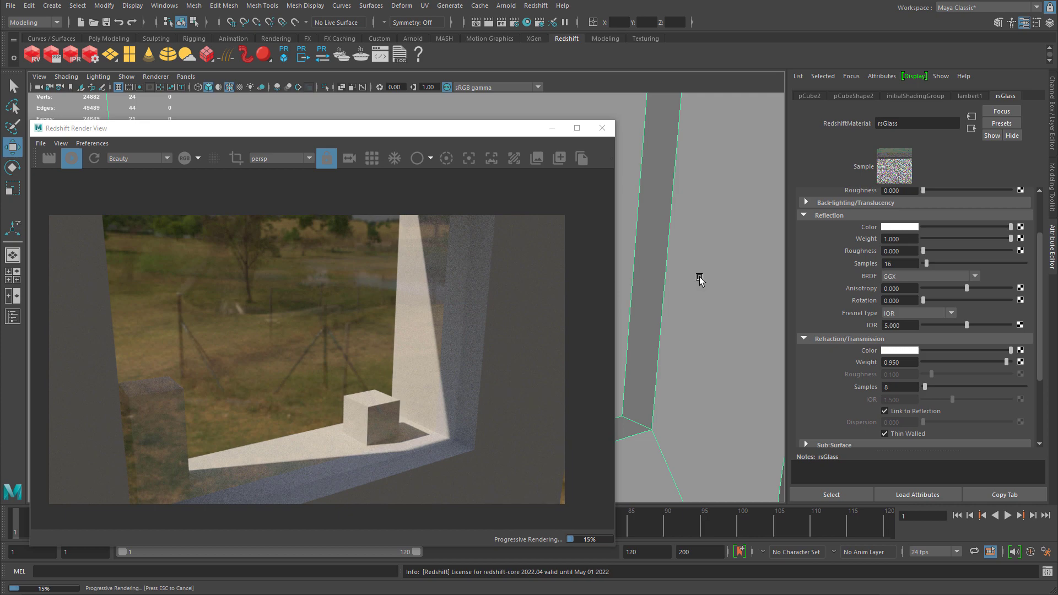
double_click(900, 325)
type("1.5")
key("Return")
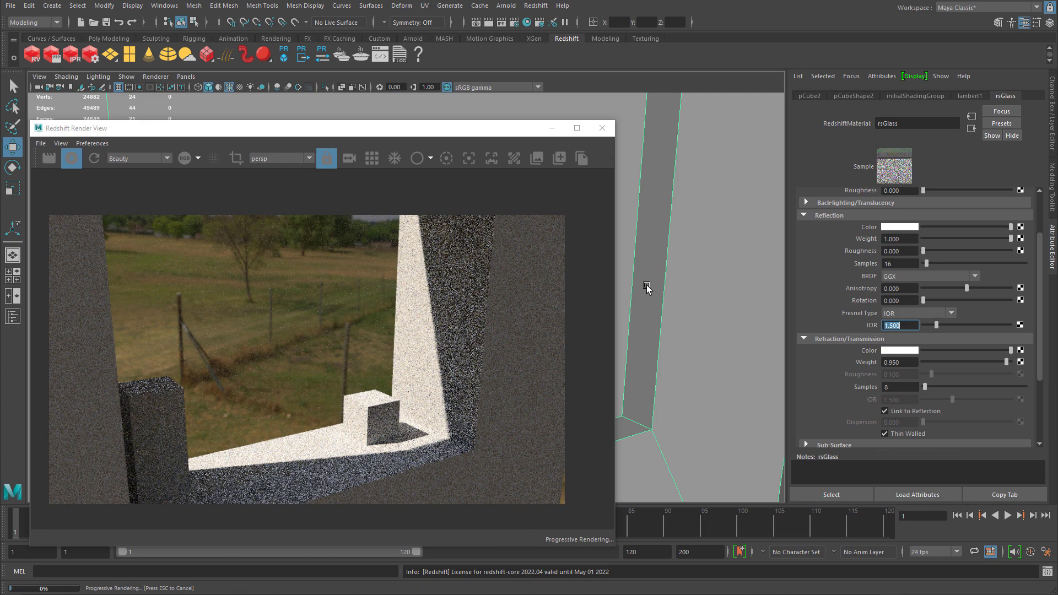
left_click_drag(431, 121, 401, 435)
- Frame the wine glass (revolvedSurface1) and turn off Thin Walled in its rsGlass material
scroll(366, 274, "down", 5)
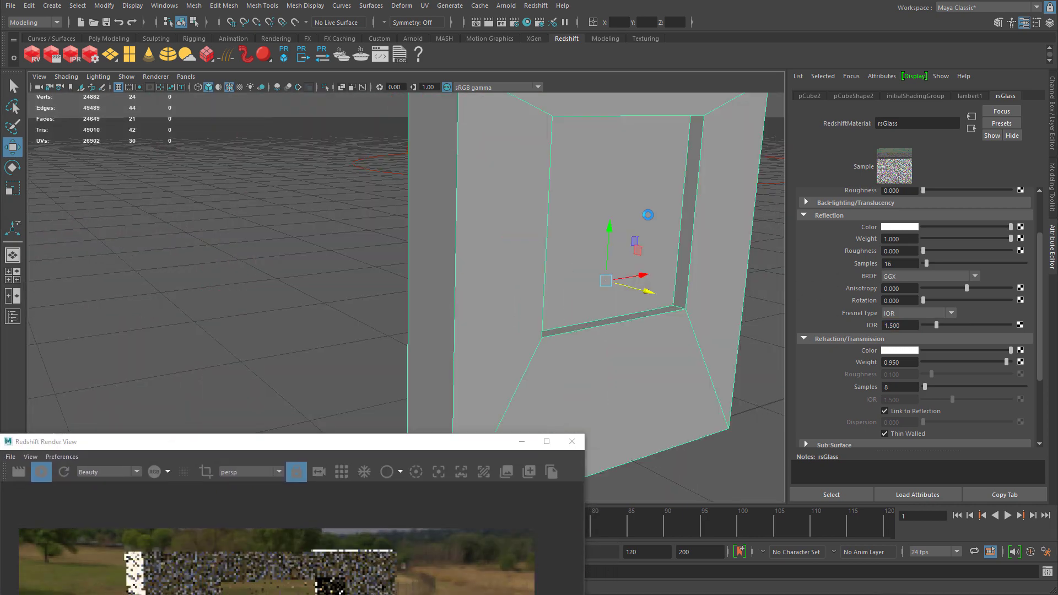
scroll(369, 234, "down", 5)
left_click(236, 281)
key("f")
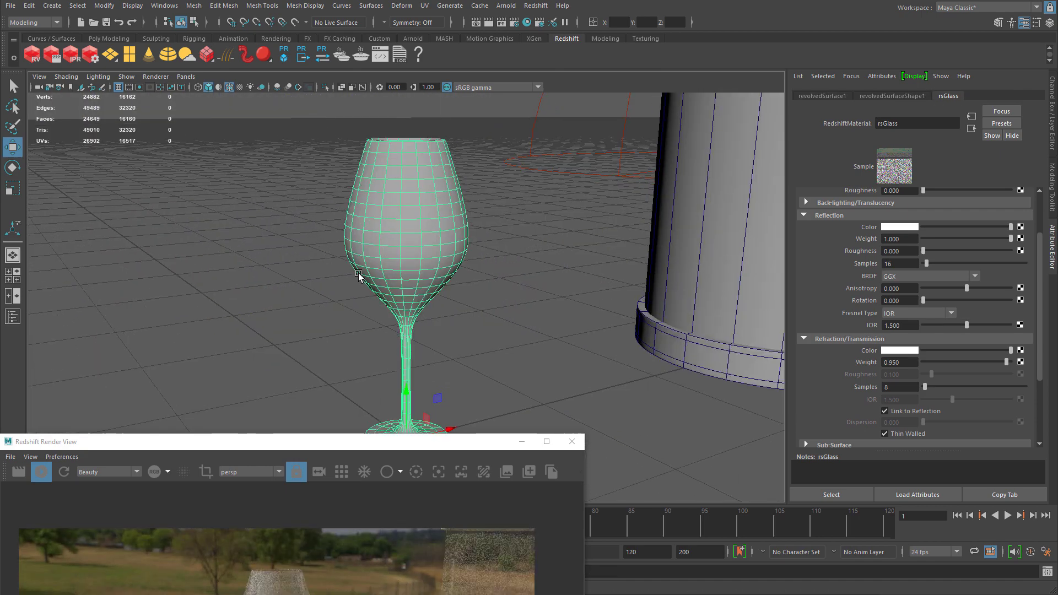
scroll(490, 301, "up", 3)
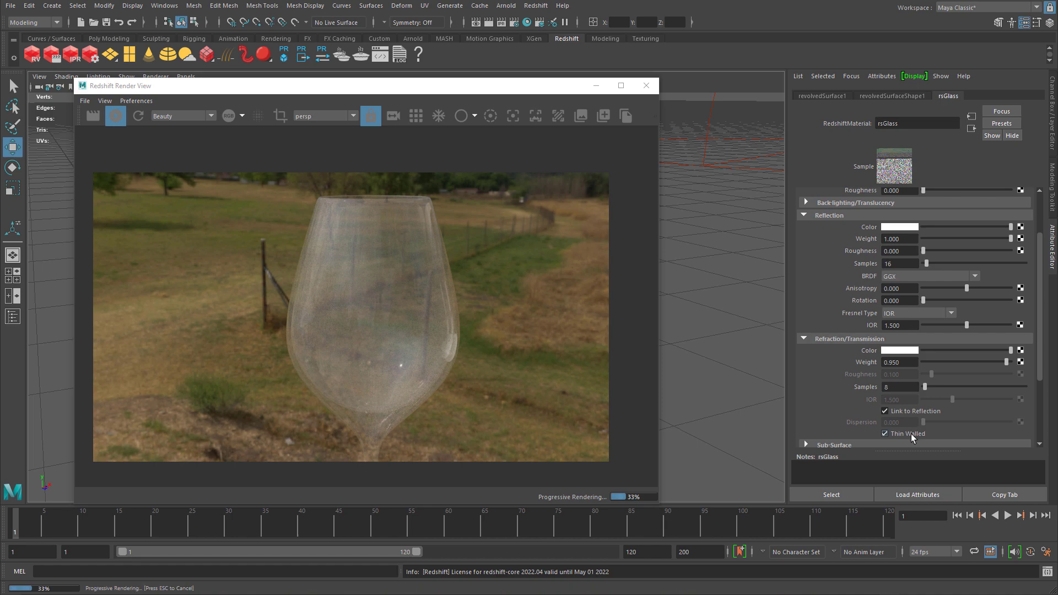
left_click(884, 434)
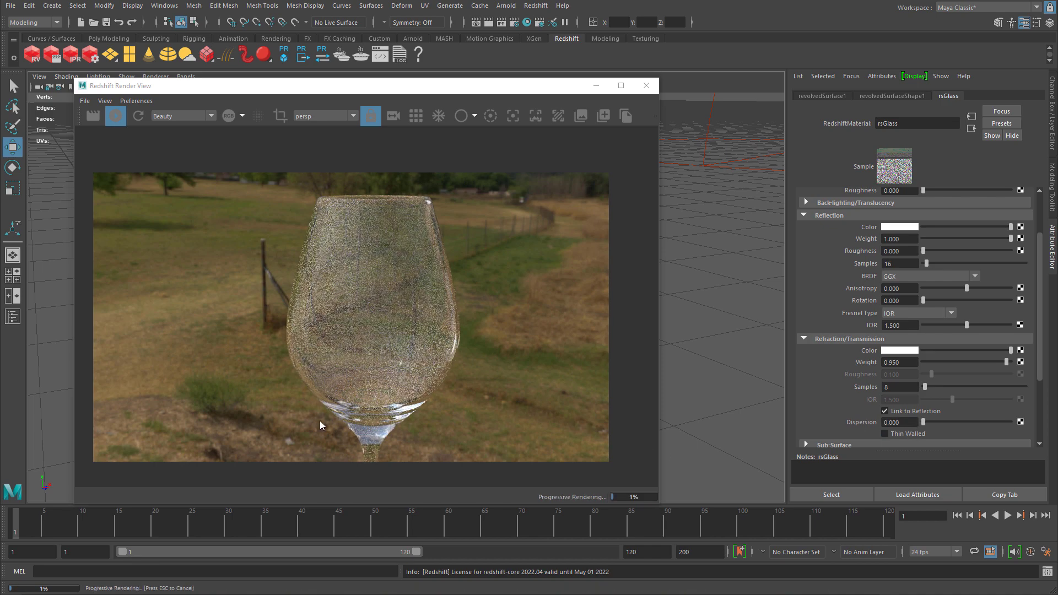
scroll(713, 248, "down", 2)
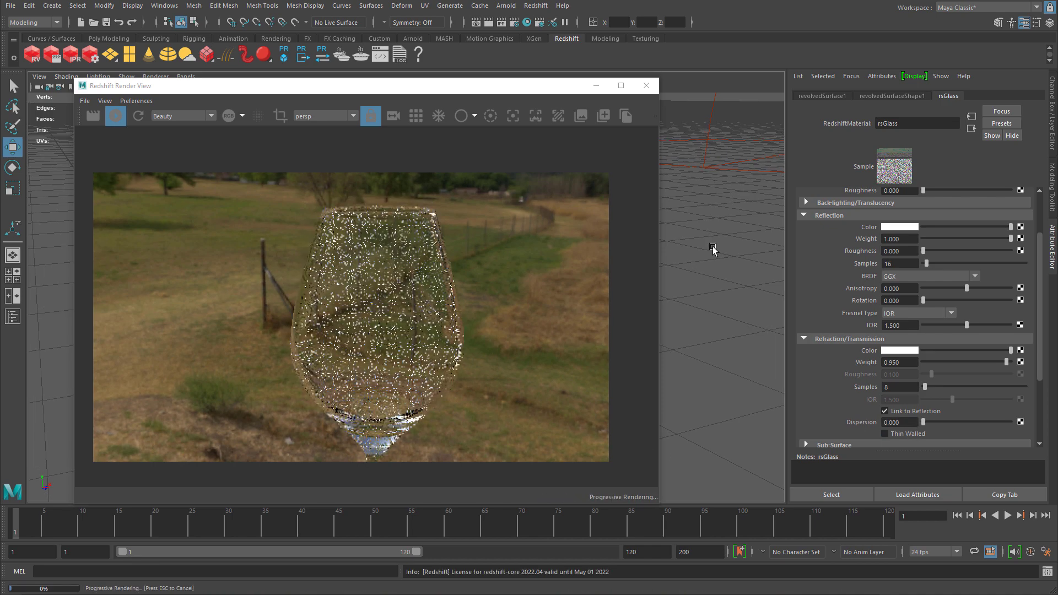
scroll(863, 252, "up", 3)
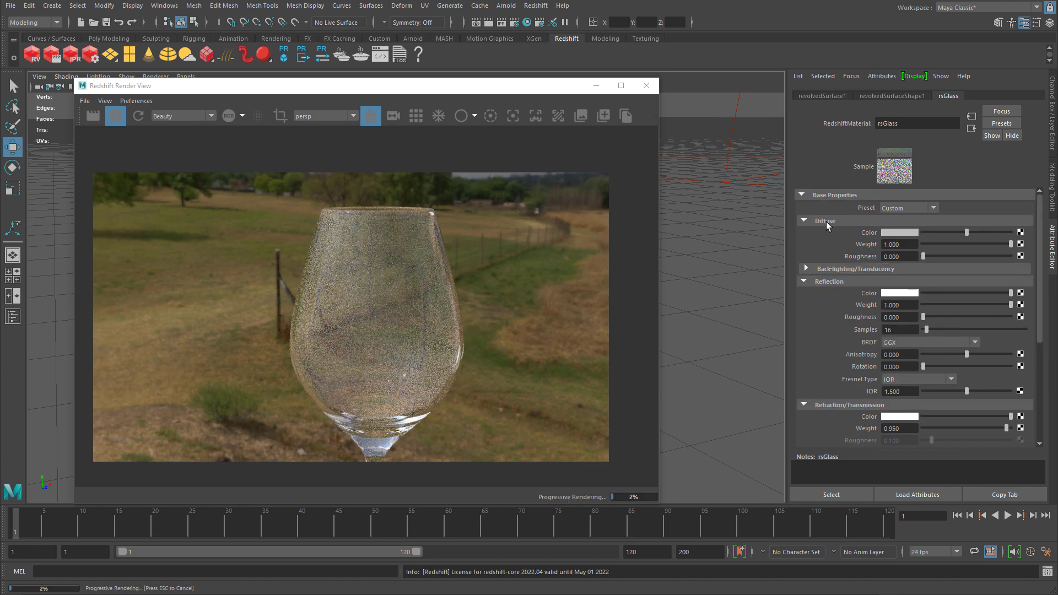
- Try dark red, teal, olive and brown for the rsGlass diffuse colour, then revert to blue
left_click(907, 234)
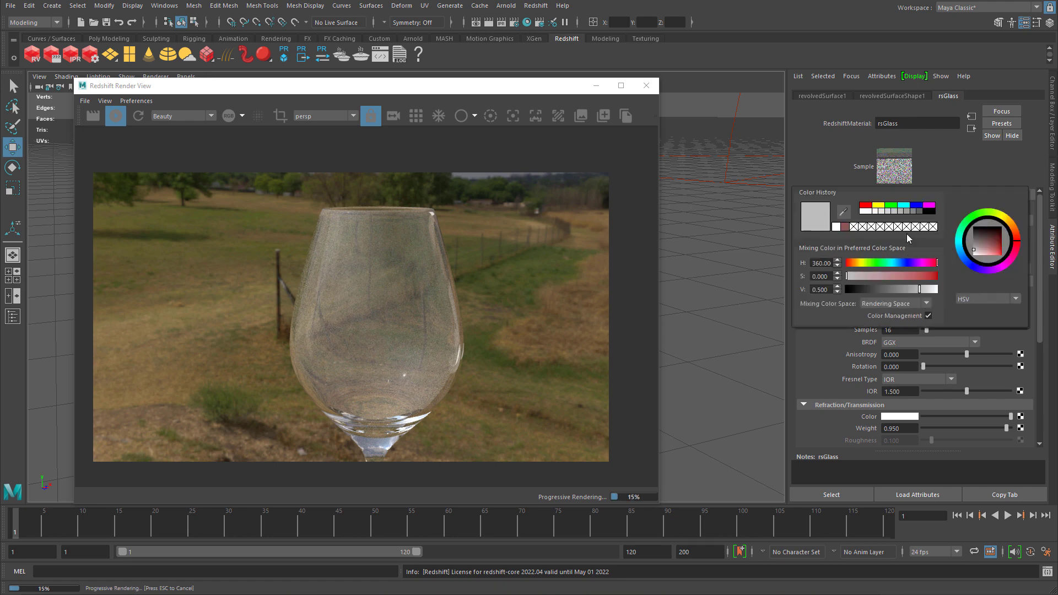
left_click(908, 229)
left_click_drag(984, 243, 993, 240)
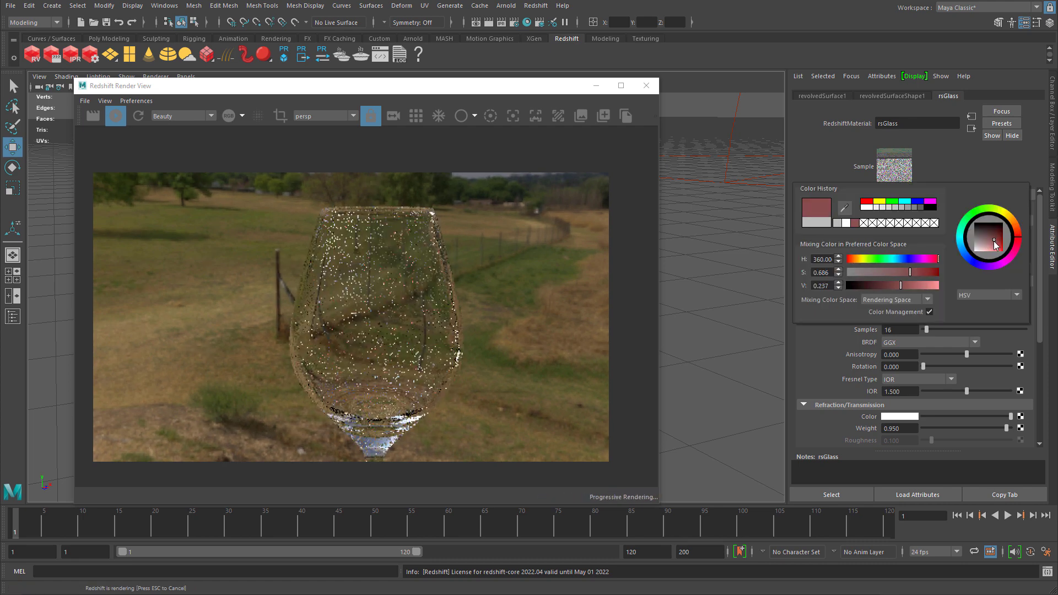
left_click(965, 248)
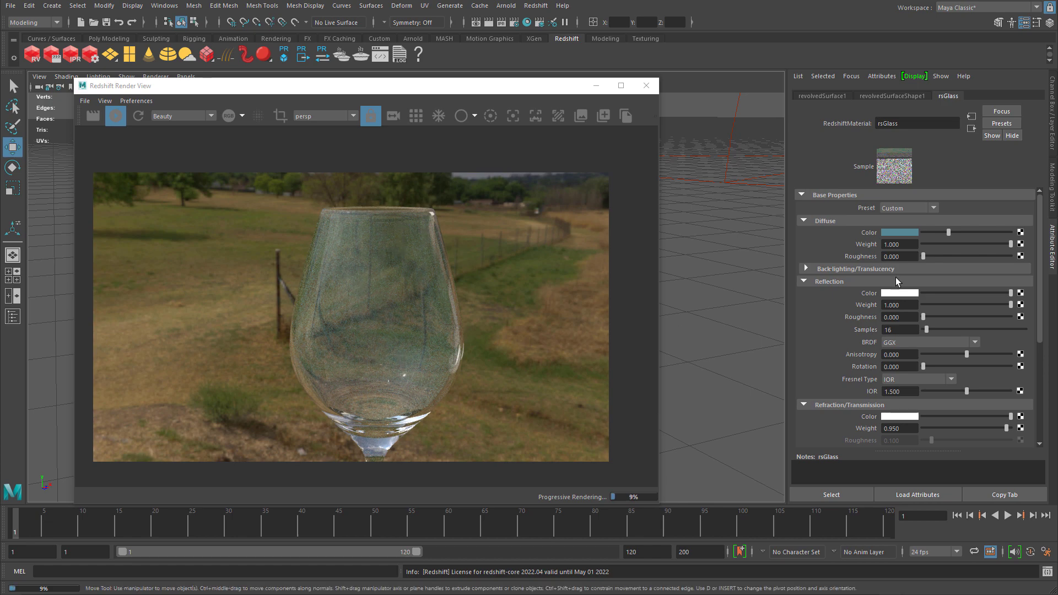
left_click(899, 232)
left_click(864, 264)
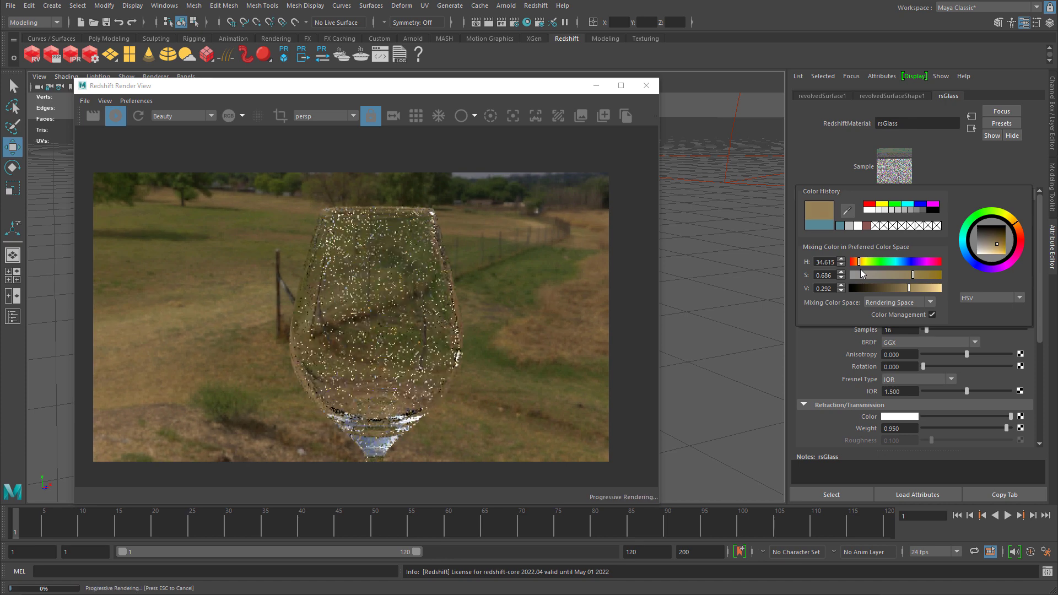
left_click(858, 261)
key("ctrl+z")
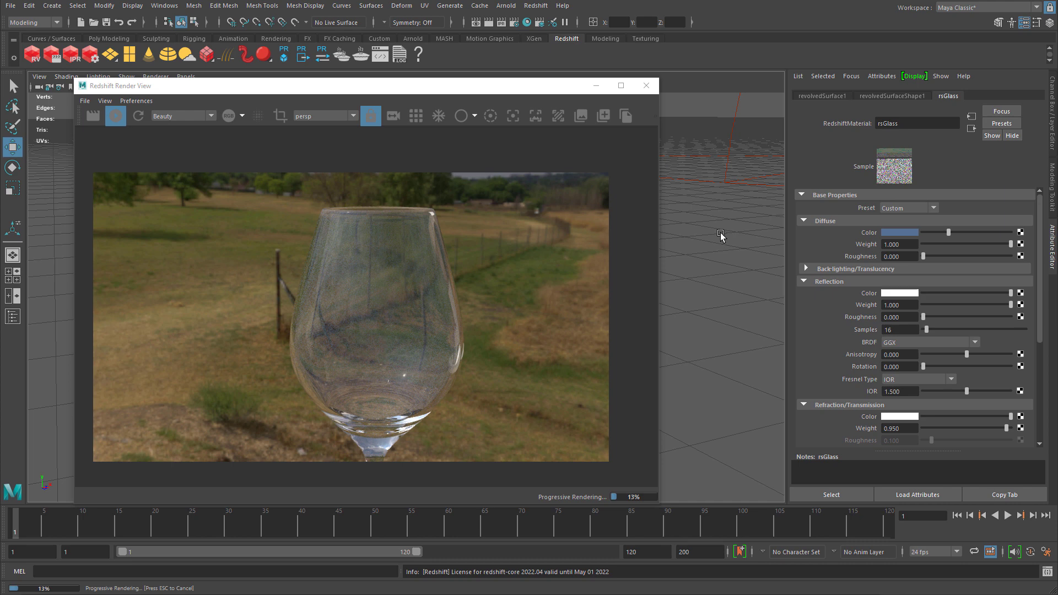
scroll(889, 274, "down", 3)
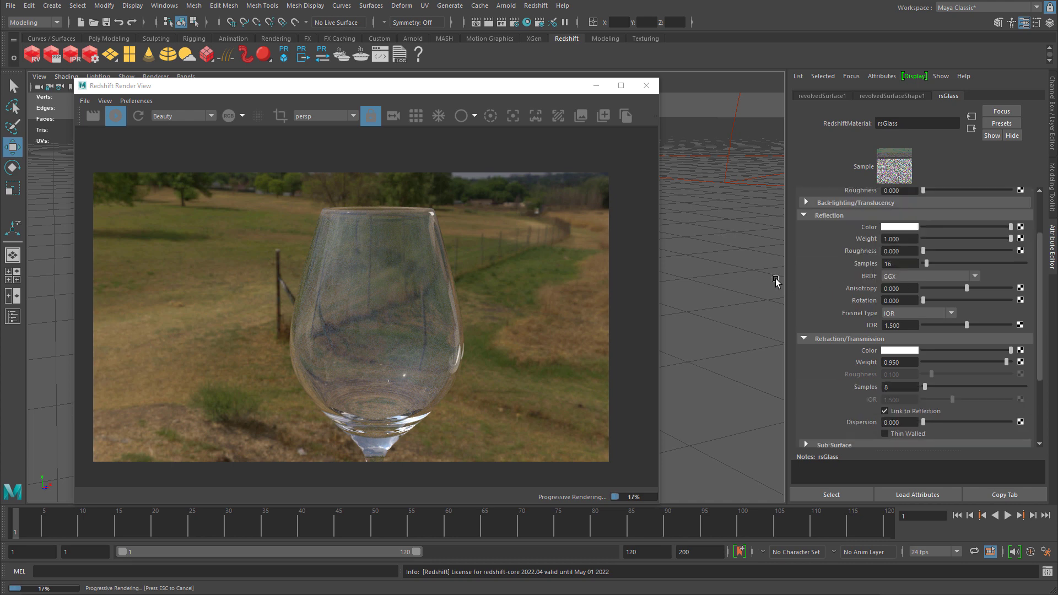